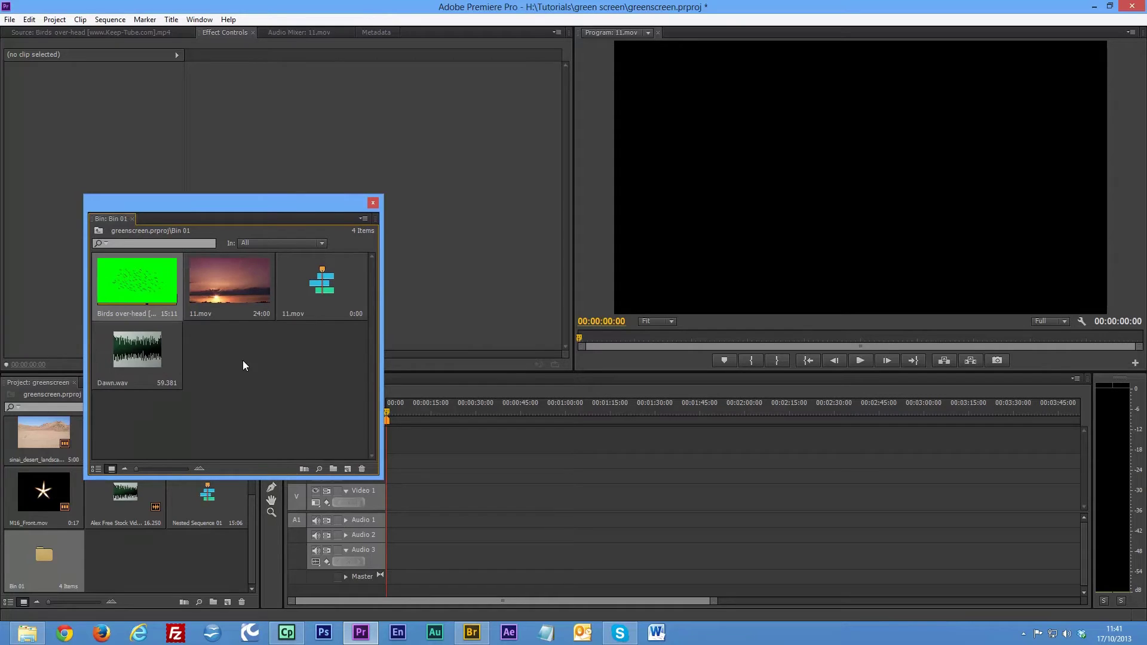
# Place the 11.mov sunset clip at the start of the Video 1 track
pyautogui.click(149, 288)
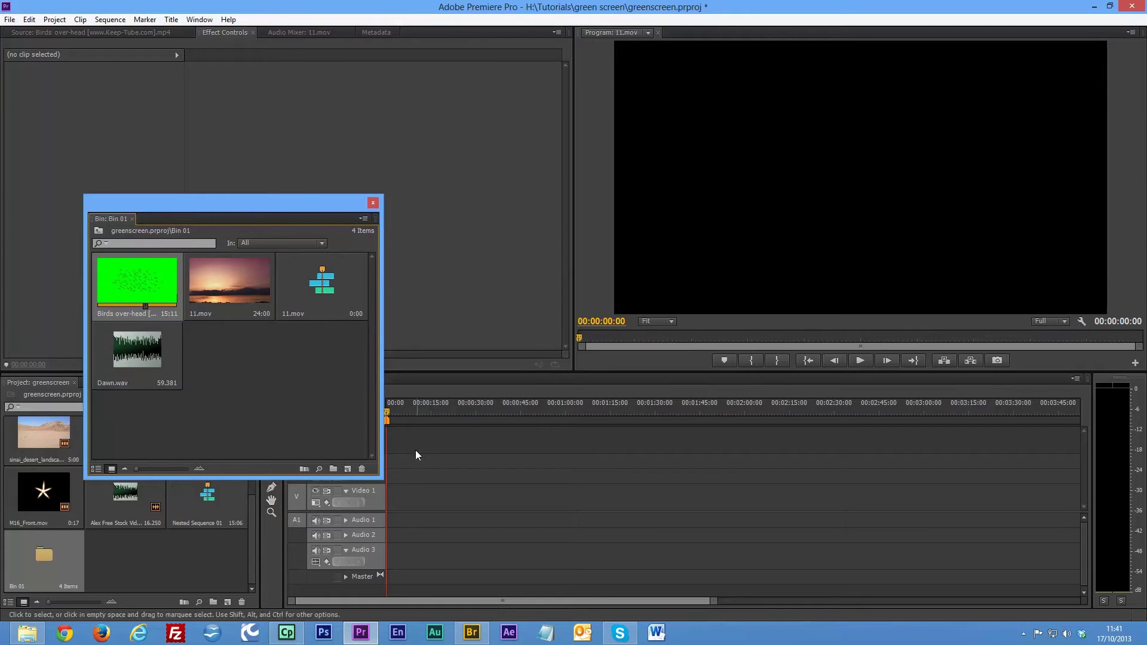
pyautogui.click(214, 277)
pyautogui.moveTo(229, 281); pyautogui.dragTo(395, 502)
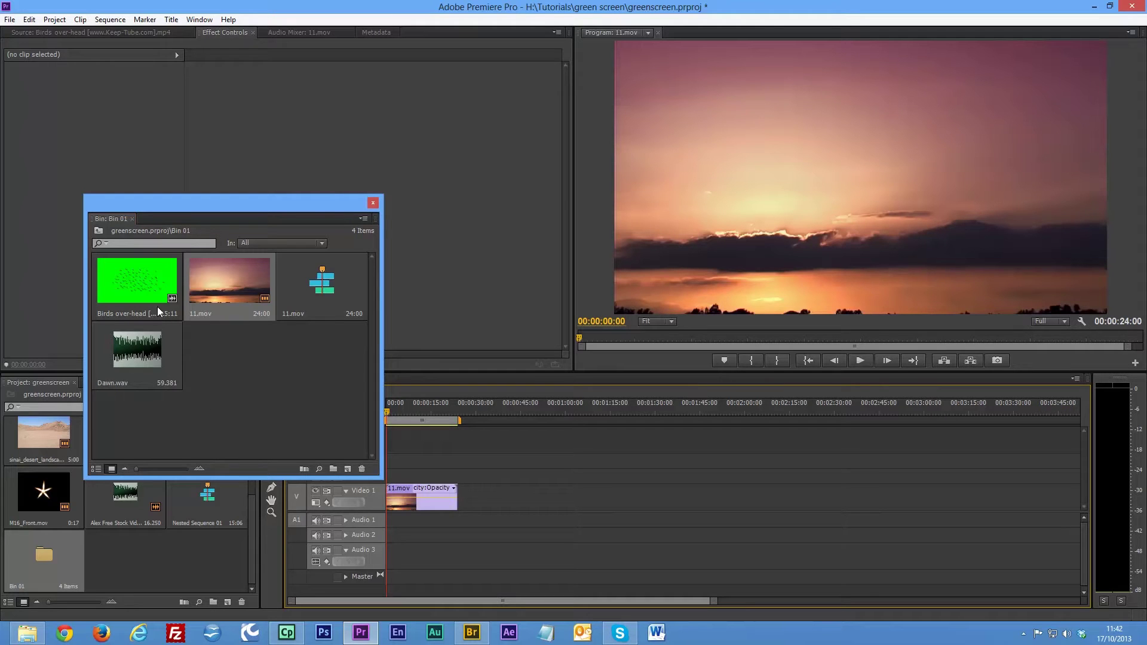
# Add only the video of the Birds over-head clip to the start of Video 2 and trim the sunset clip to match its end
pyautogui.doubleClick(135, 278)
pyautogui.moveTo(270, 207); pyautogui.dragTo(3, 224)
pyautogui.moveTo(272, 321); pyautogui.dragTo(389, 478)
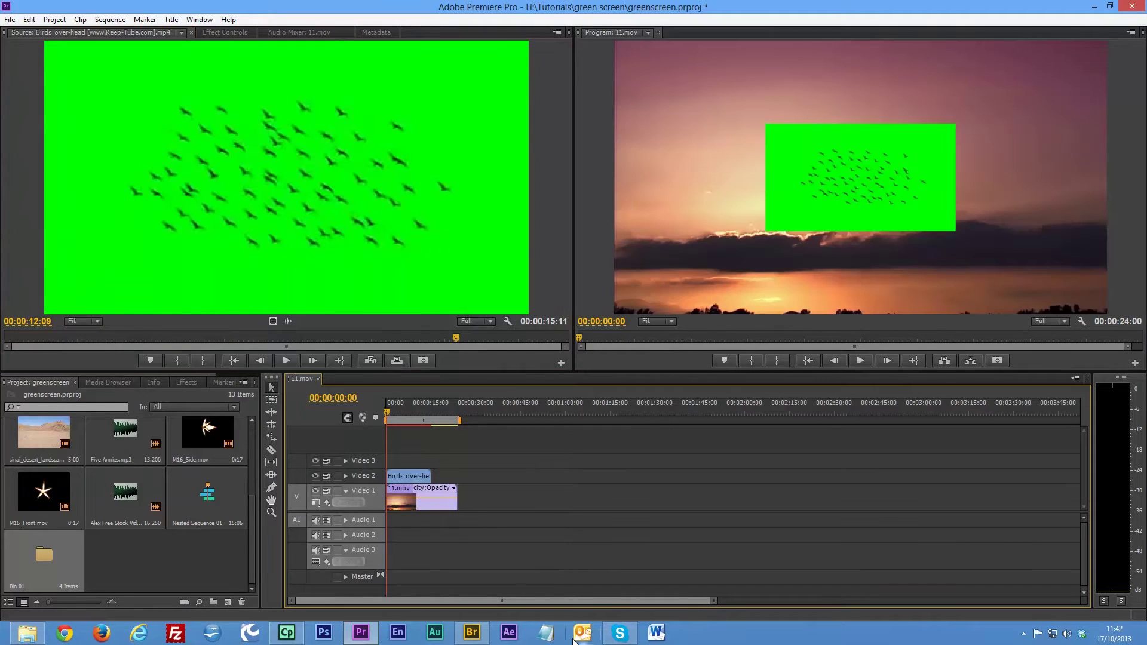
pyautogui.moveTo(452, 503); pyautogui.dragTo(429, 506)
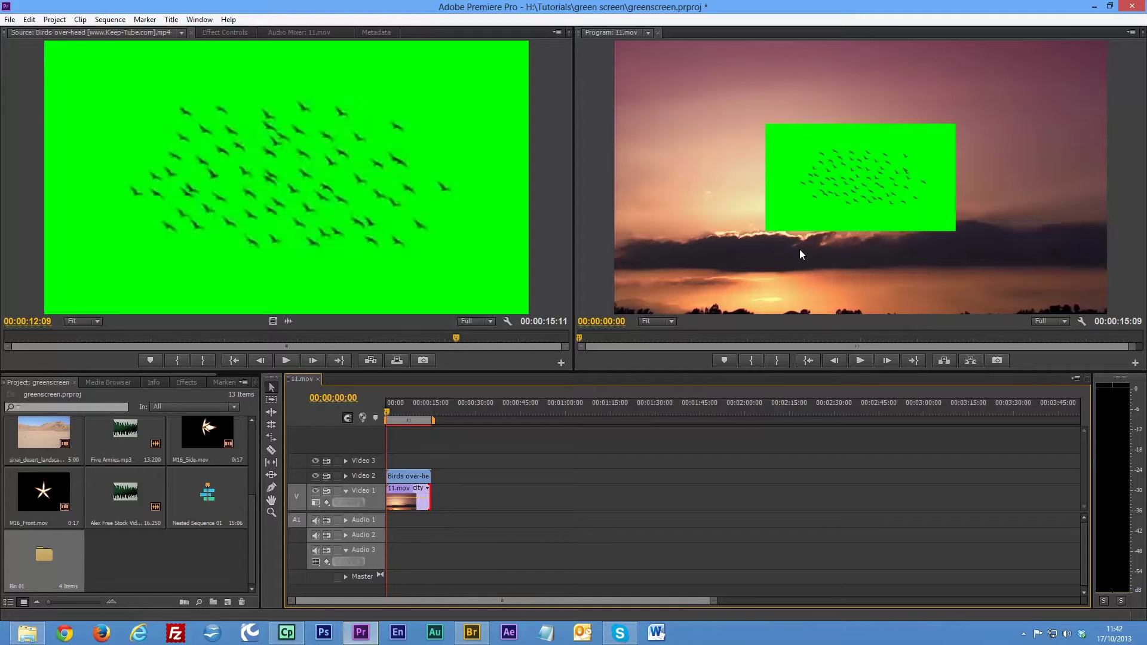
# At the sequence start, reposition the birds clip half outside the frame's left edge, at about -1.7, 403.7
pyautogui.moveTo(386, 411)
pyautogui.mouseDown()
pyautogui.moveTo(429, 410)
pyautogui.moveTo(379, 406)
pyautogui.mouseUp()
pyautogui.click(225, 33)
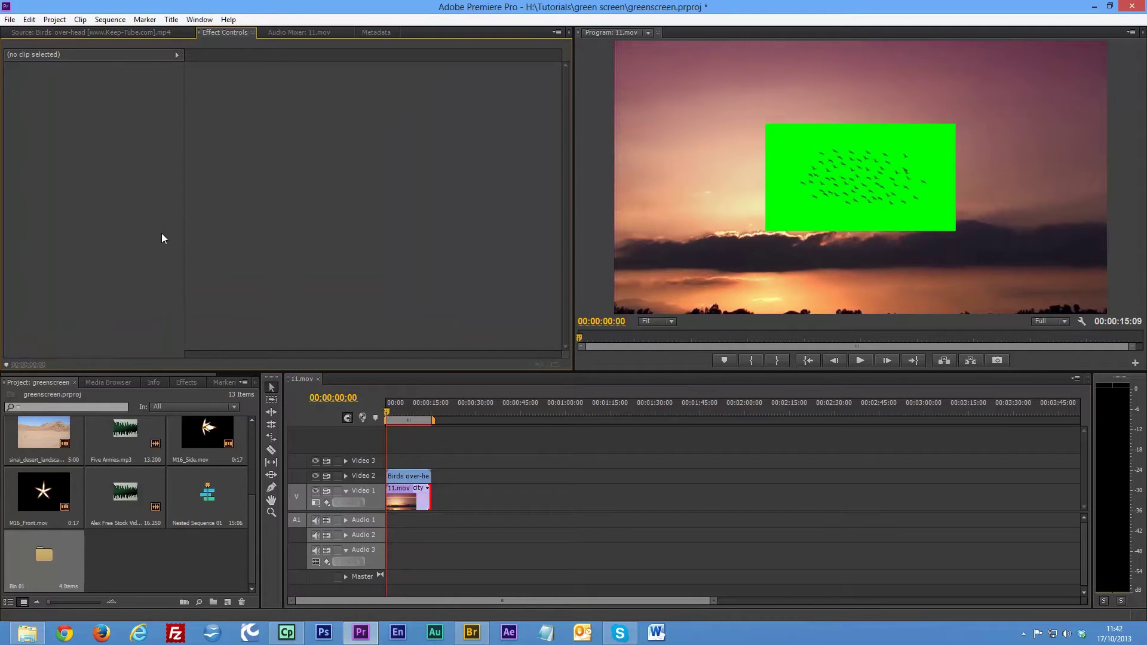
pyautogui.click(406, 478)
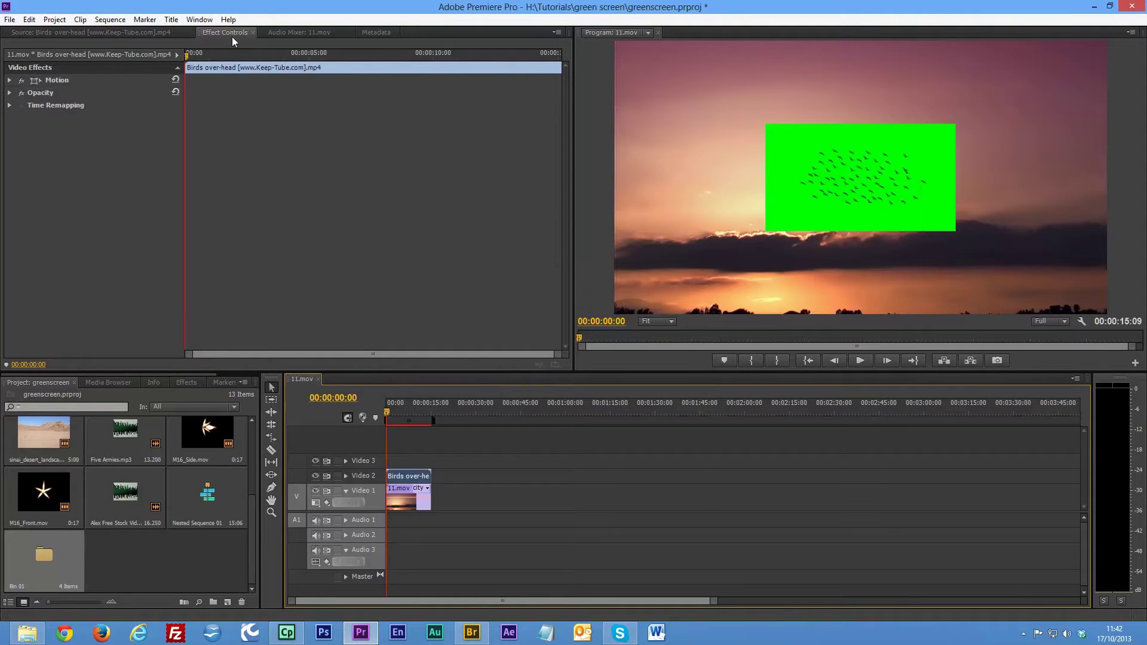
pyautogui.click(10, 80)
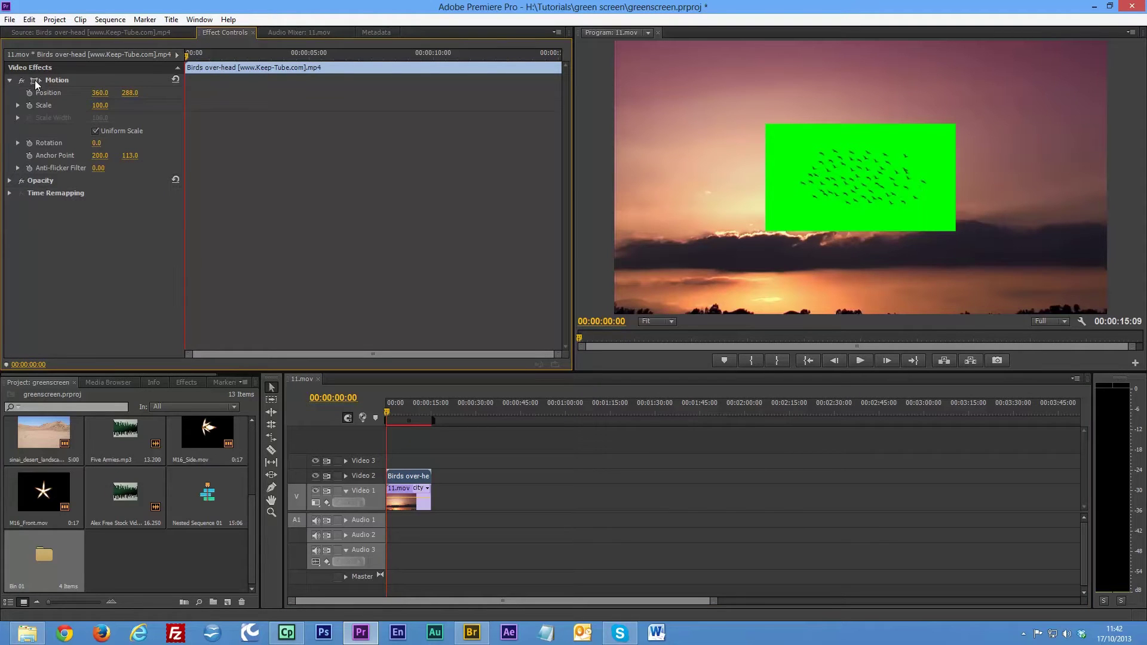
pyautogui.click(33, 83)
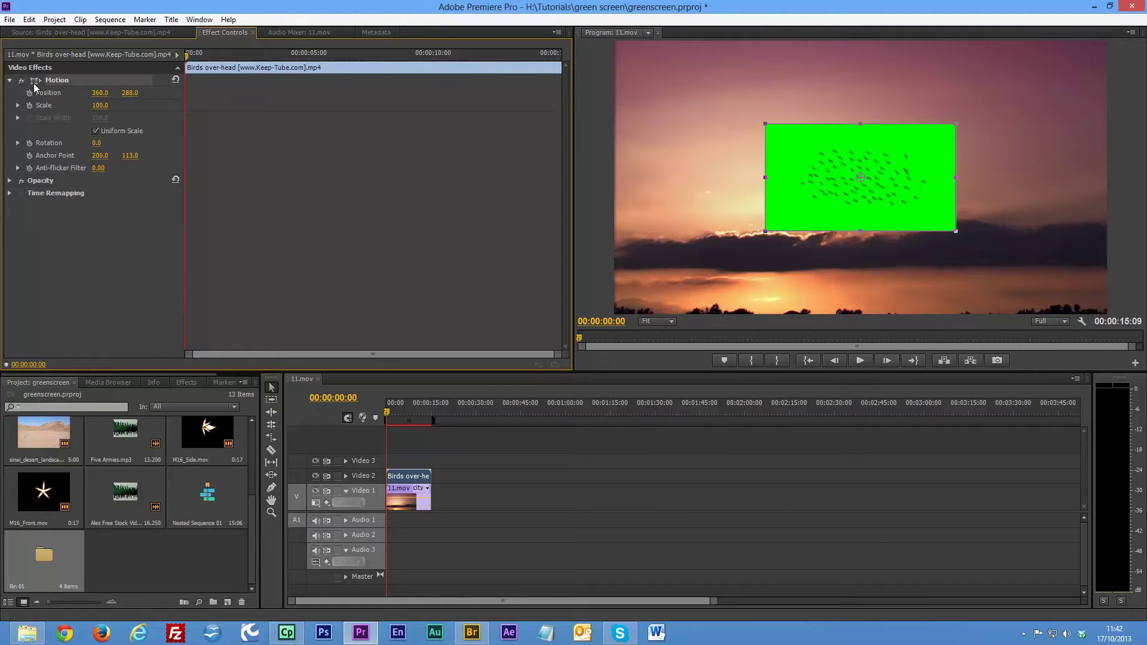
pyautogui.moveTo(858, 176); pyautogui.dragTo(613, 232)
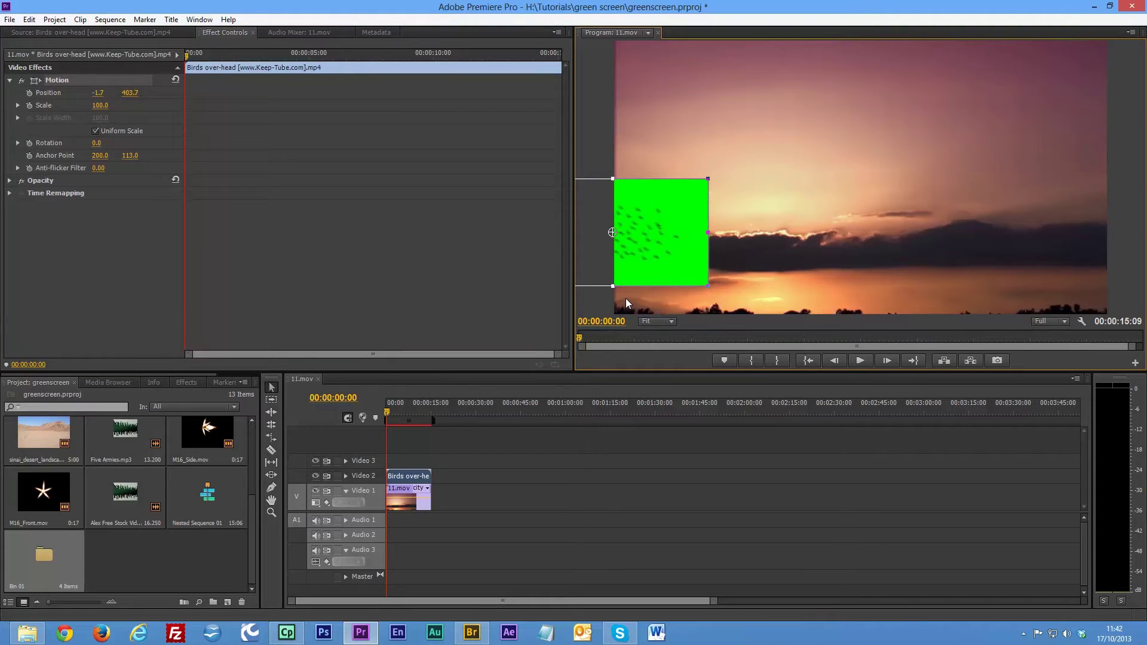
# Set the birds clip's scale to 80 and enable Position and Scale keyframing at the first frame
pyautogui.click(99, 107)
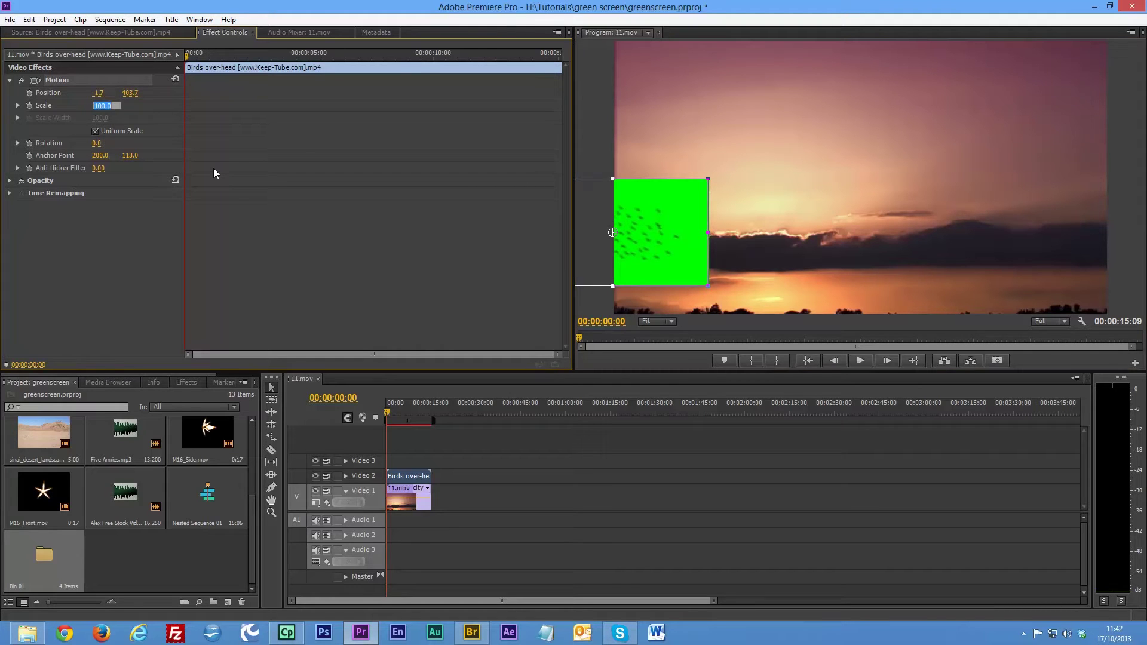
pyautogui.write('80')
pyautogui.press('Return')
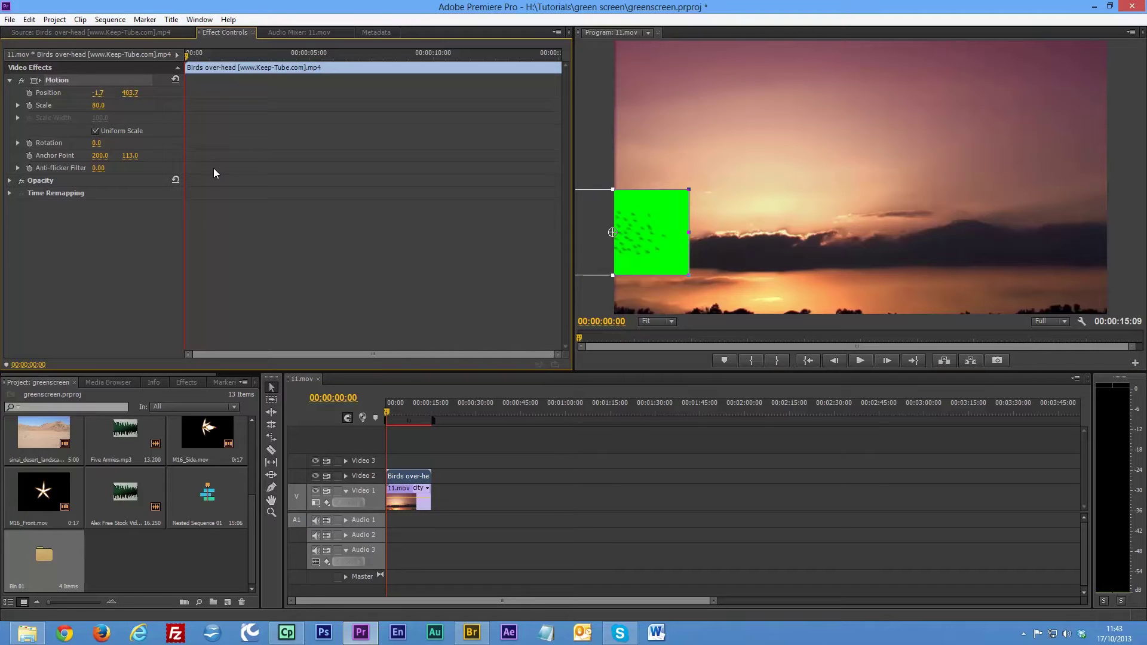
pyautogui.click(29, 93)
pyautogui.click(29, 106)
# At 00:00:15:03, keyframe the birds clip at position about 595.2, 242.7 in the upper right of the frame with scale 120
pyautogui.moveTo(186, 54); pyautogui.dragTo(435, 54)
pyautogui.moveTo(553, 53); pyautogui.dragTo(565, 54)
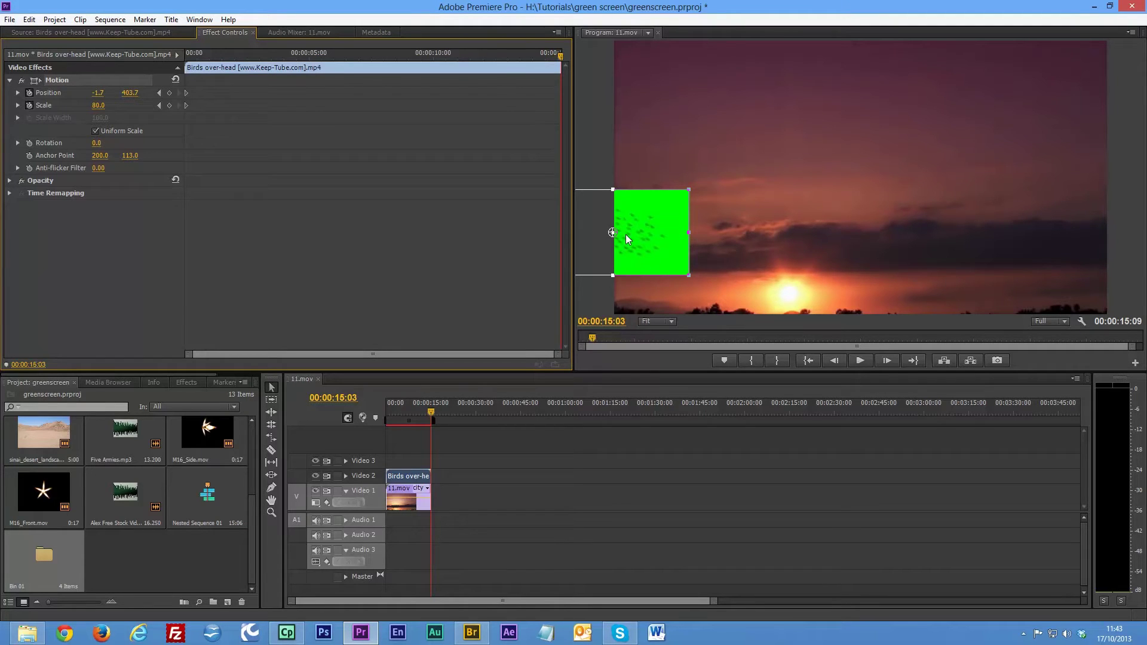
pyautogui.moveTo(626, 234); pyautogui.dragTo(1035, 157)
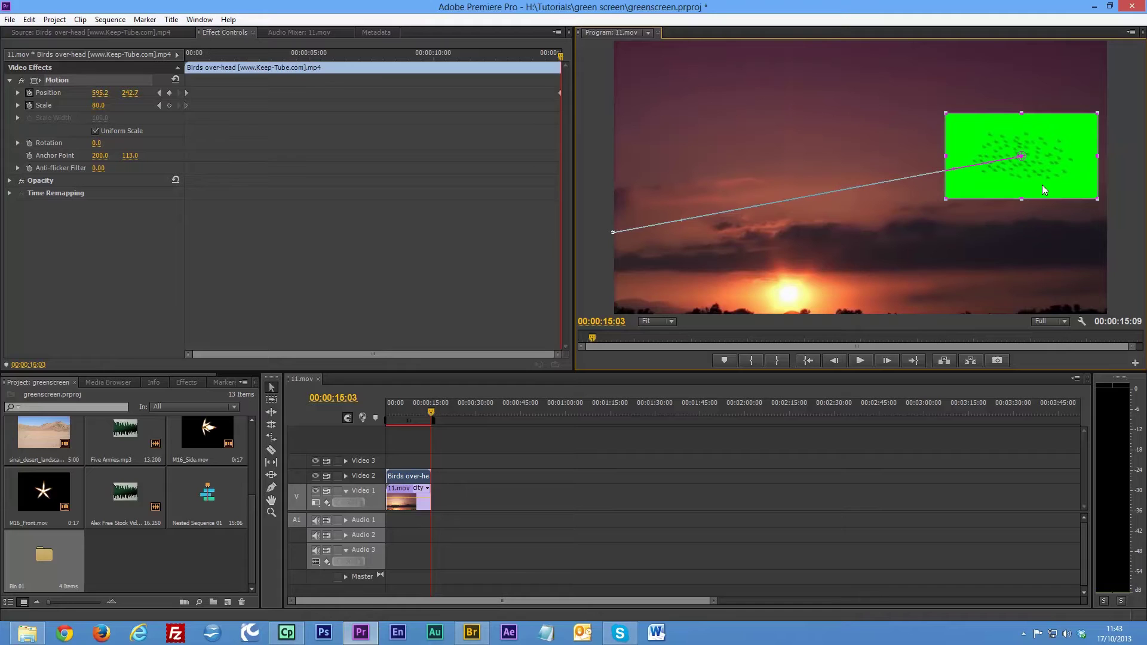
pyautogui.click(98, 105)
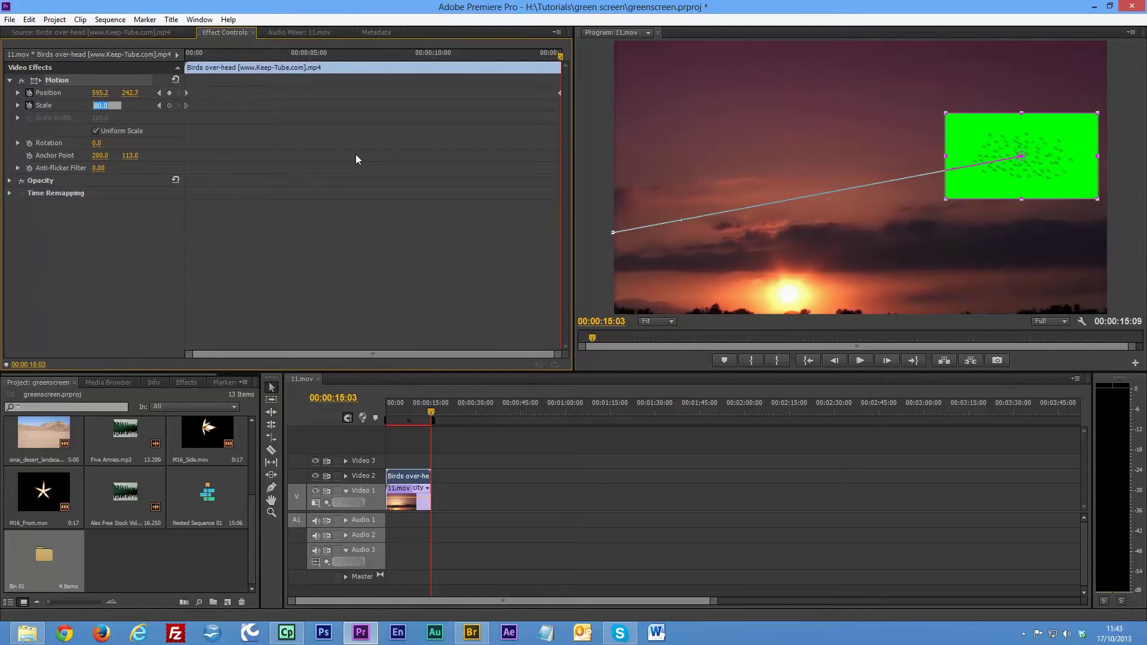
pyautogui.write('100')
pyautogui.press('Return')
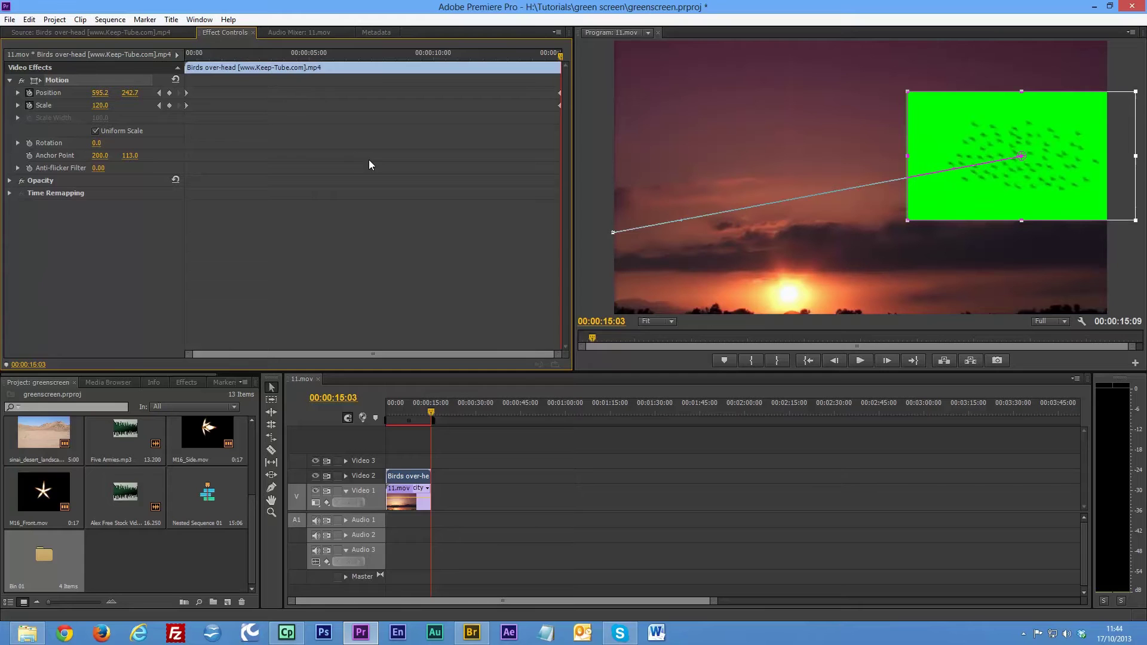
# Play the sequence from the beginning to preview the birds clip's movement across the frame
pyautogui.click(424, 407)
pyautogui.press('Home')
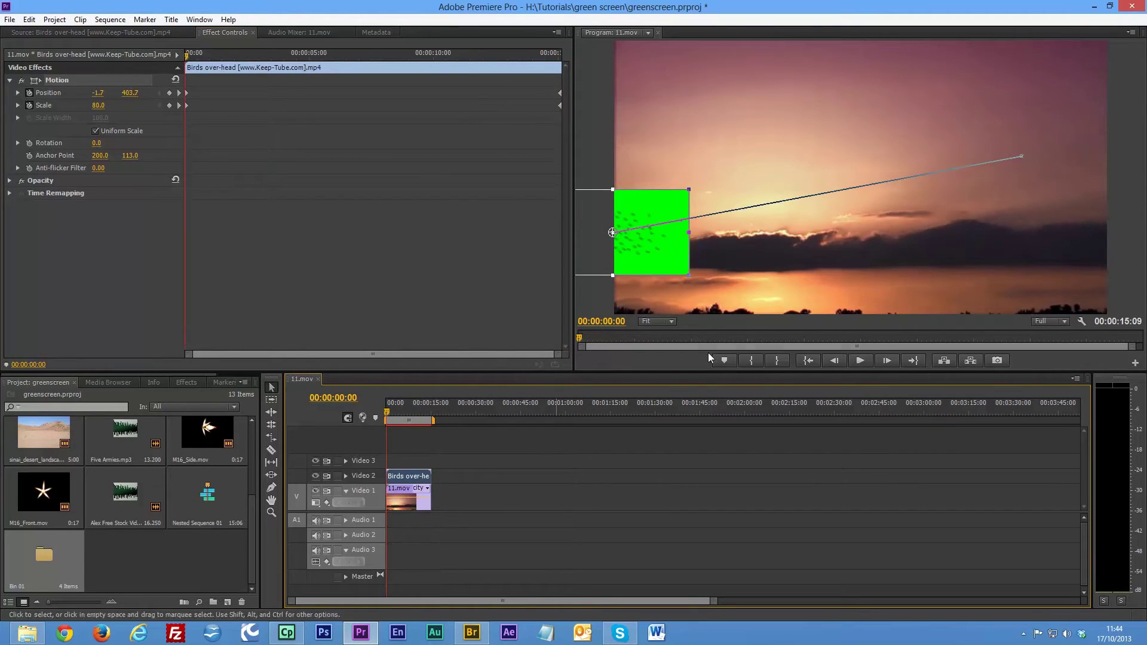
pyautogui.click(860, 361)
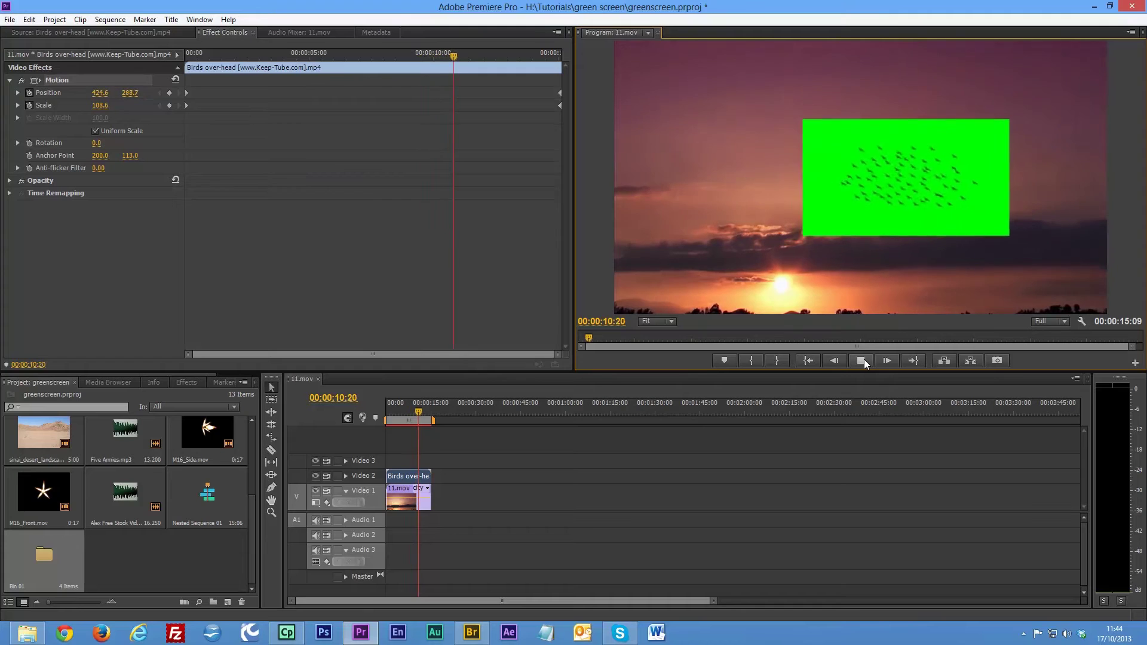
pyautogui.click(864, 359)
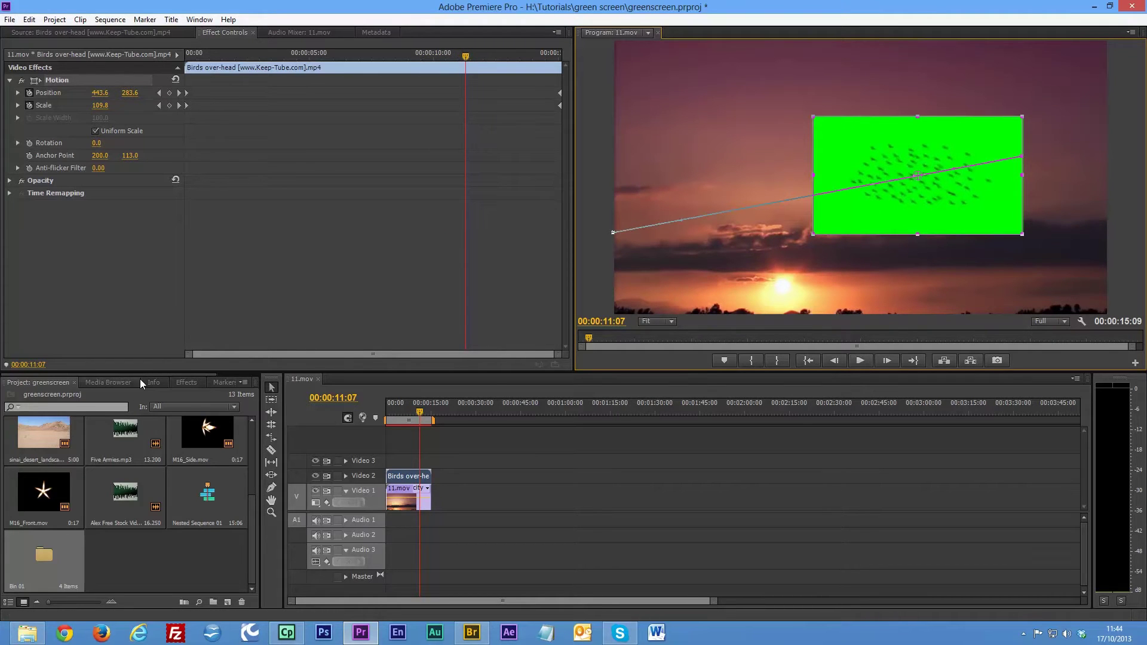
# Apply the Ultra Key video effect from the Keying category to the birds clip
pyautogui.click(192, 383)
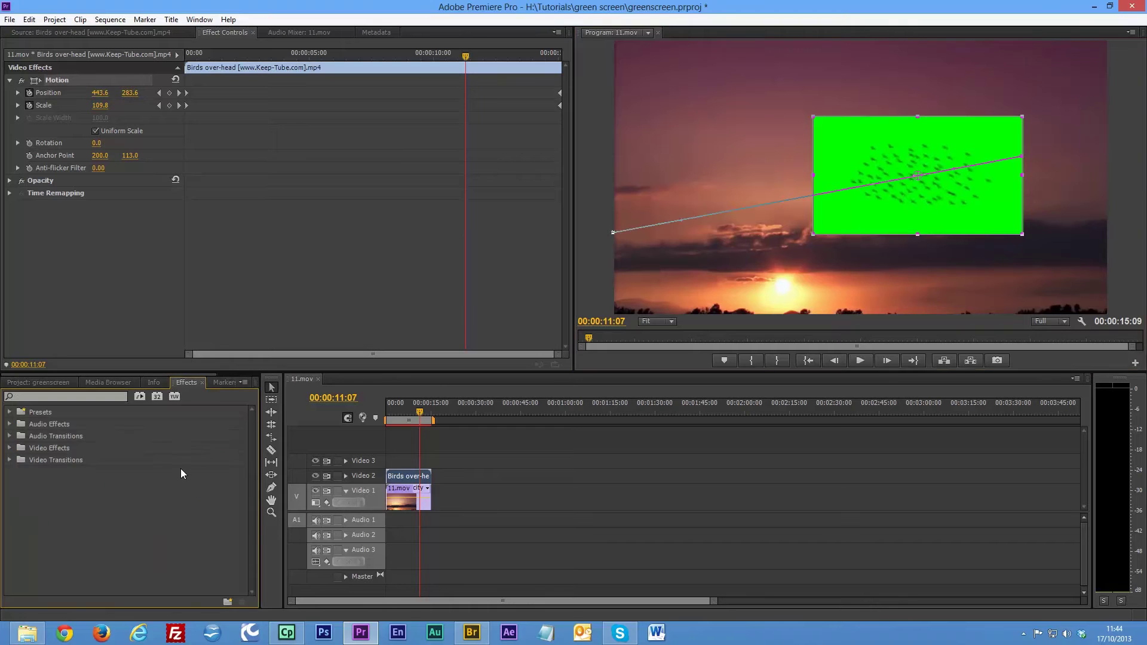
pyautogui.click(9, 448)
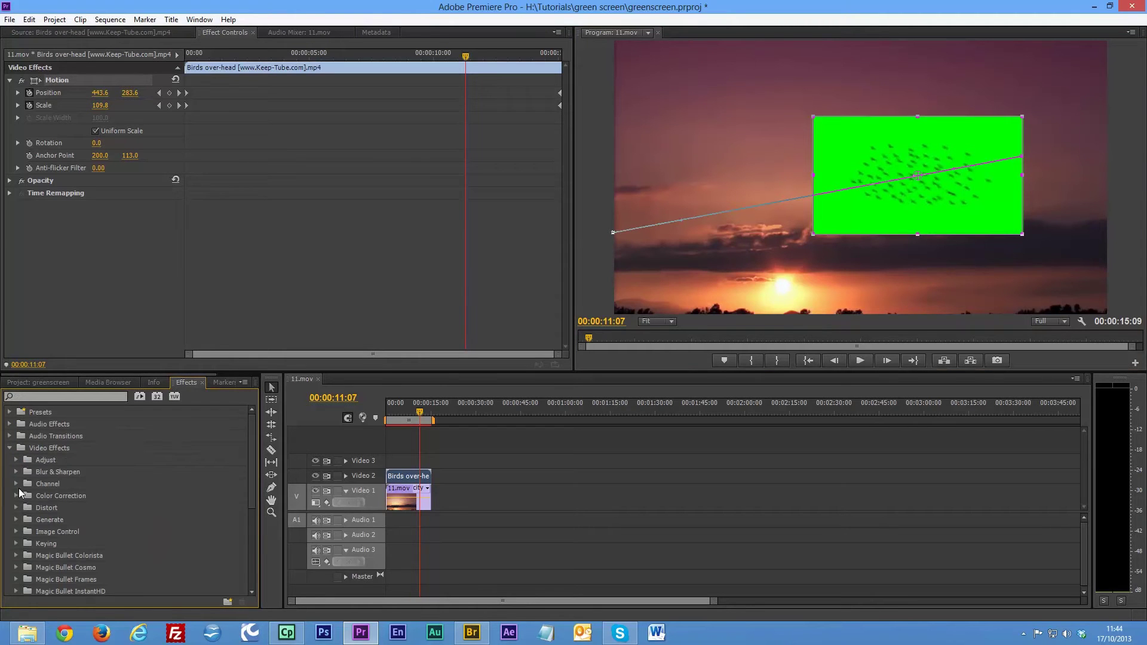
pyautogui.scroll(-1, 15, 530)
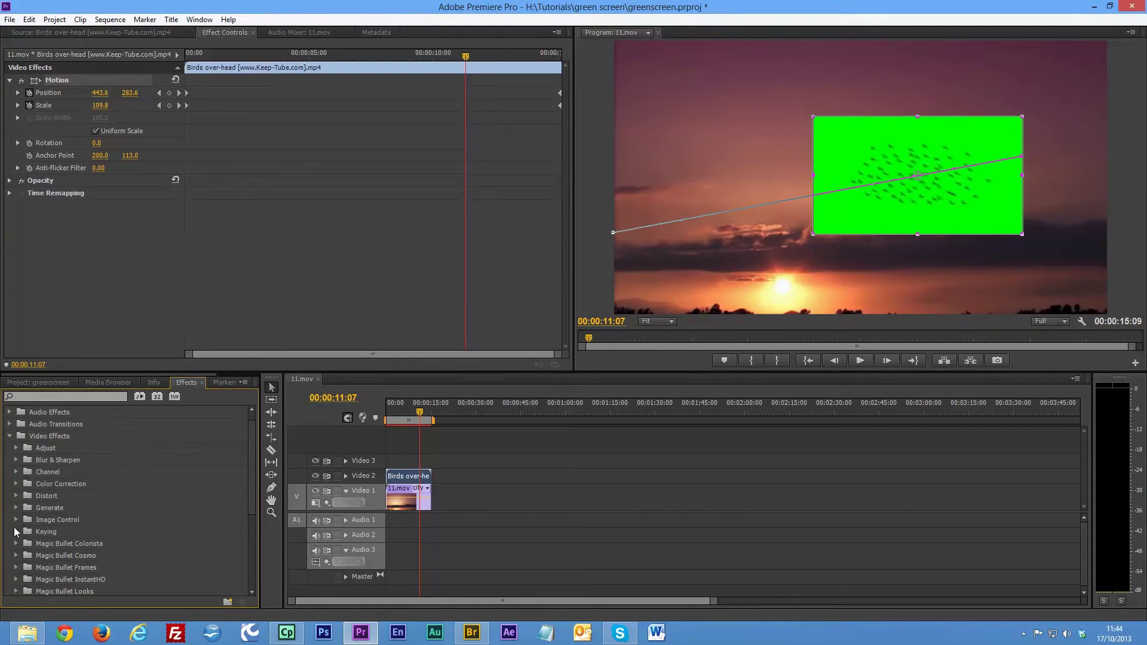
pyautogui.click(17, 533)
pyautogui.scroll(-5, 17, 533)
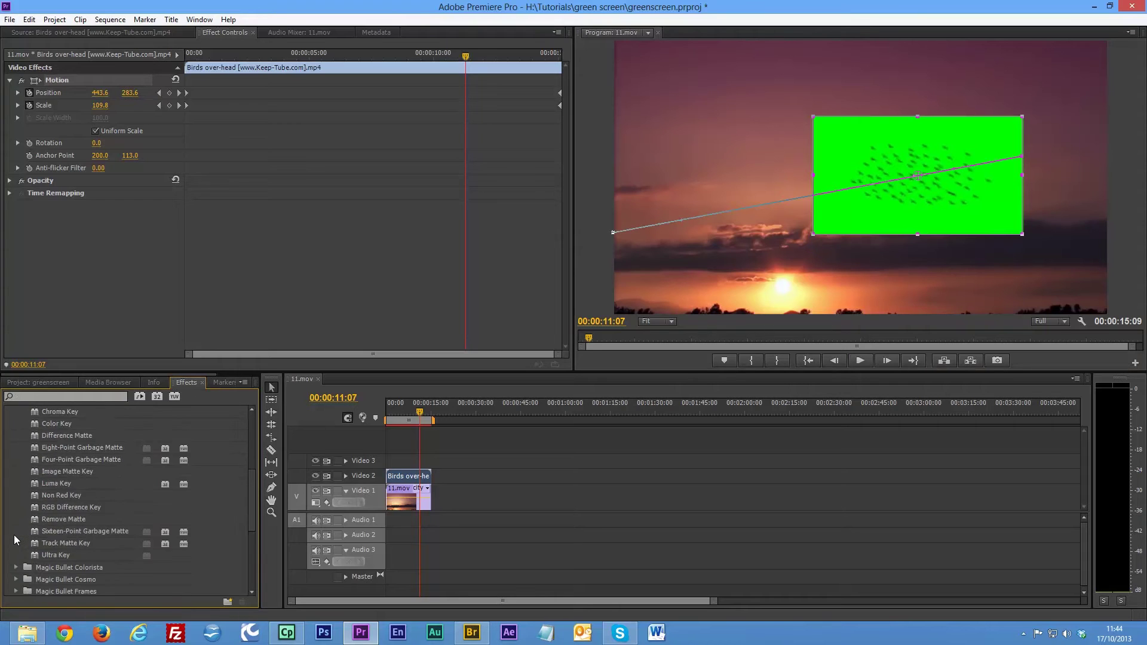
pyautogui.moveTo(32, 521); pyautogui.dragTo(410, 477)
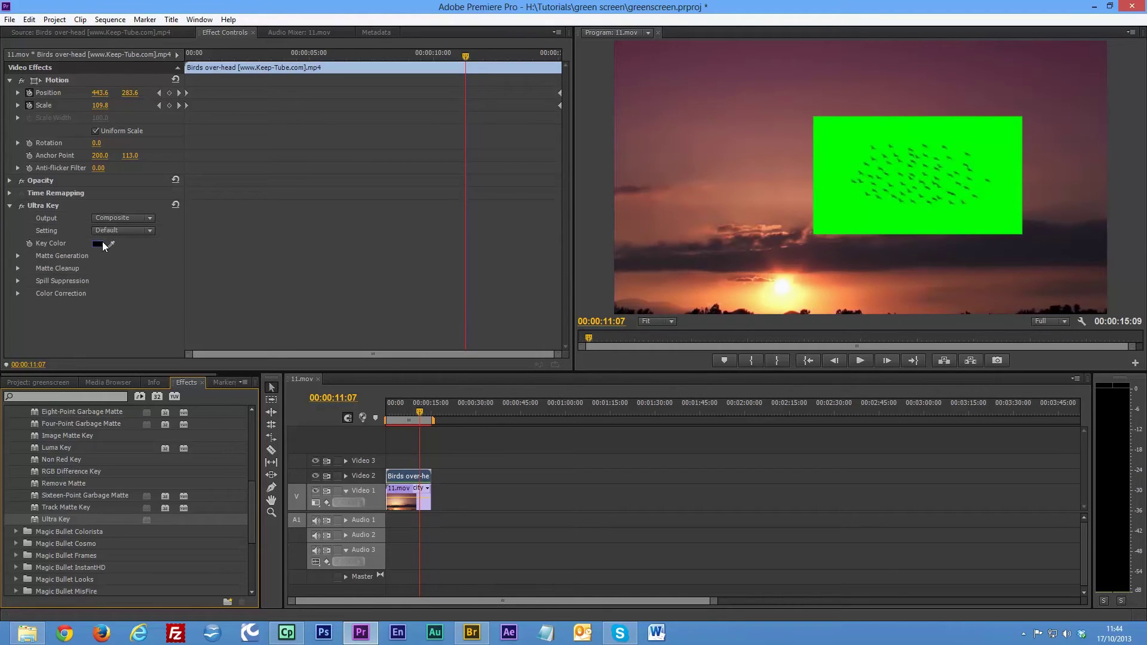
# Sample the green background of the birds clip as the Ultra Key key color
pyautogui.click(111, 244)
pyautogui.click(897, 150)
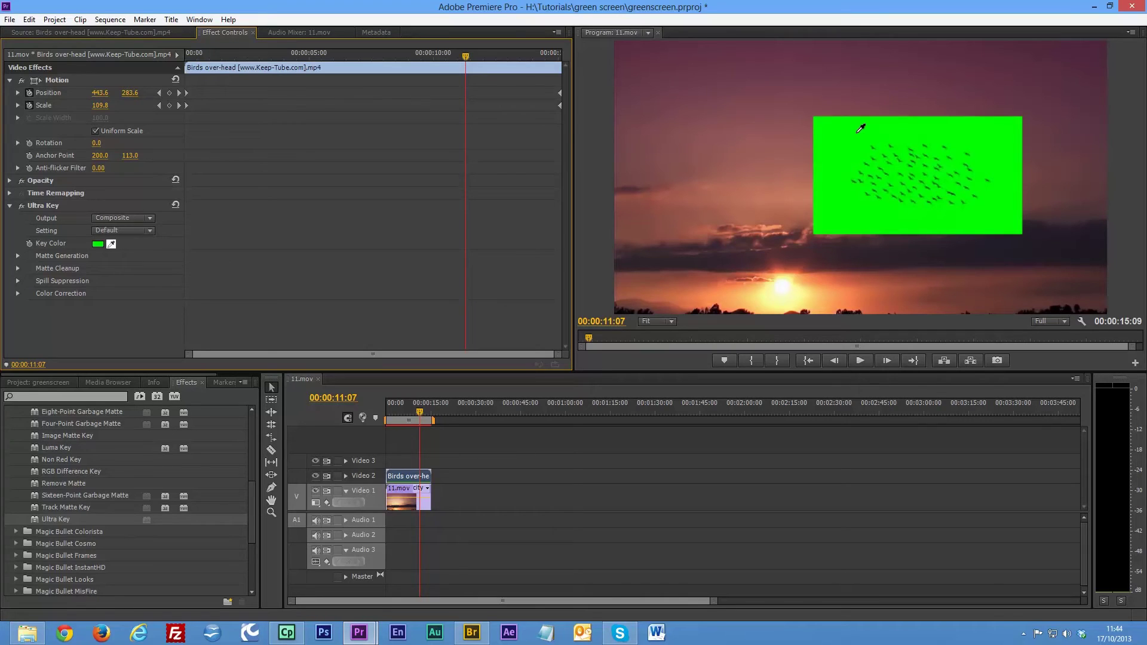
pyautogui.click(861, 128)
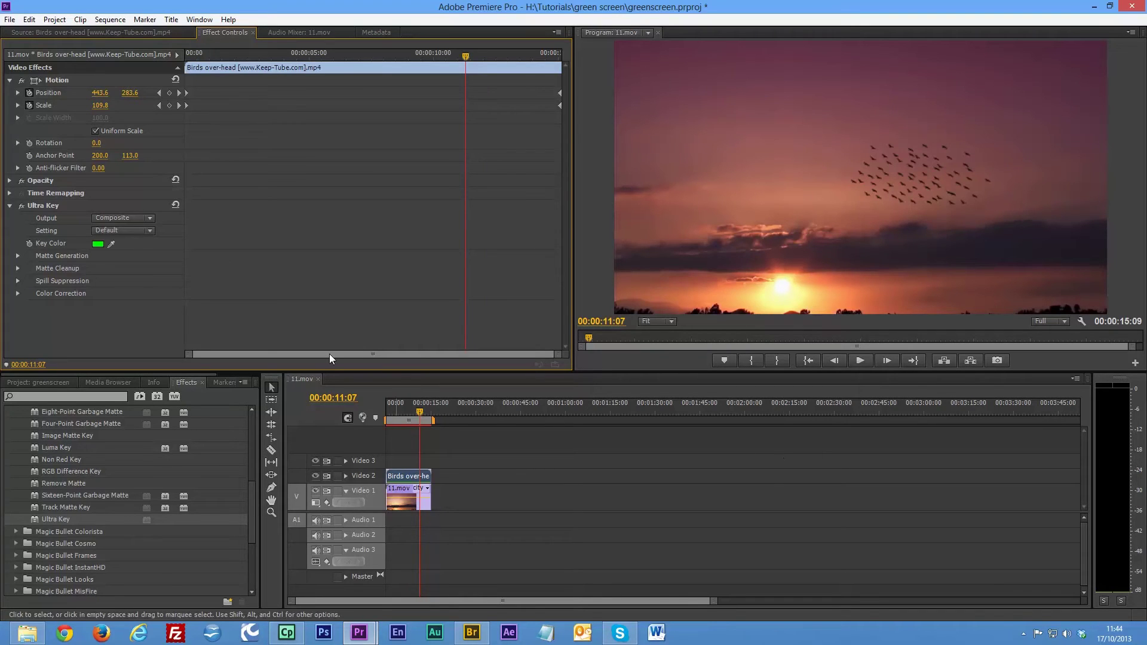
# Inspect the key in Alpha Channel output, restore Composite output, and compare the picture with Ultra Key off and on
pyautogui.click(149, 218)
pyautogui.click(154, 246)
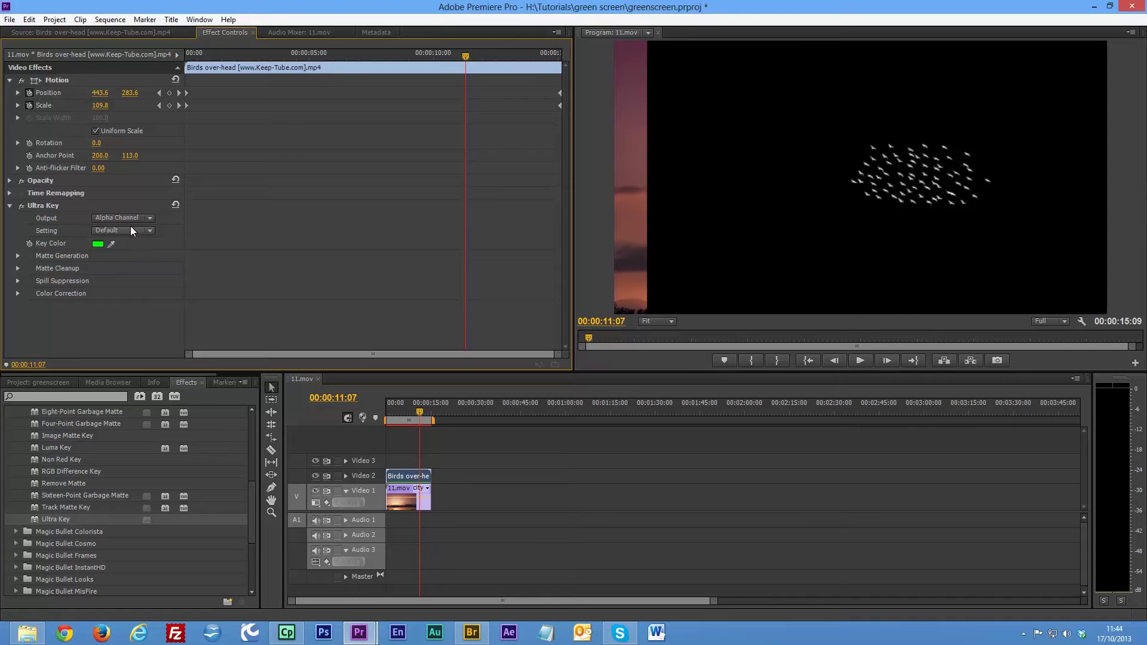
pyautogui.click(148, 218)
pyautogui.click(148, 231)
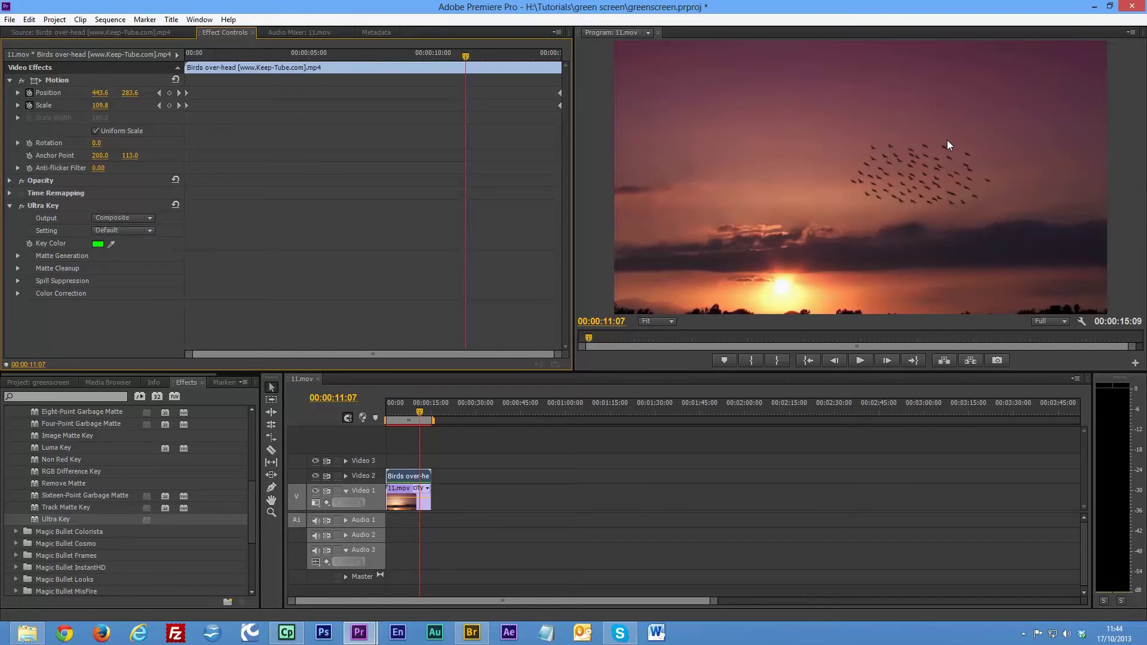
pyautogui.click(21, 206)
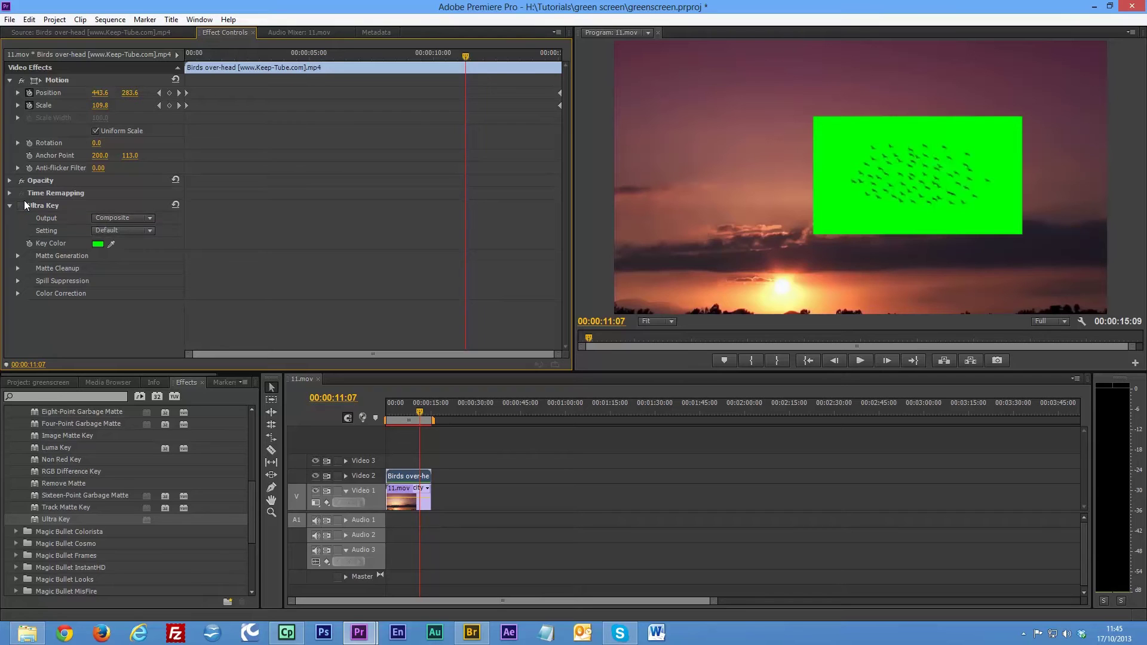
pyautogui.click(21, 207)
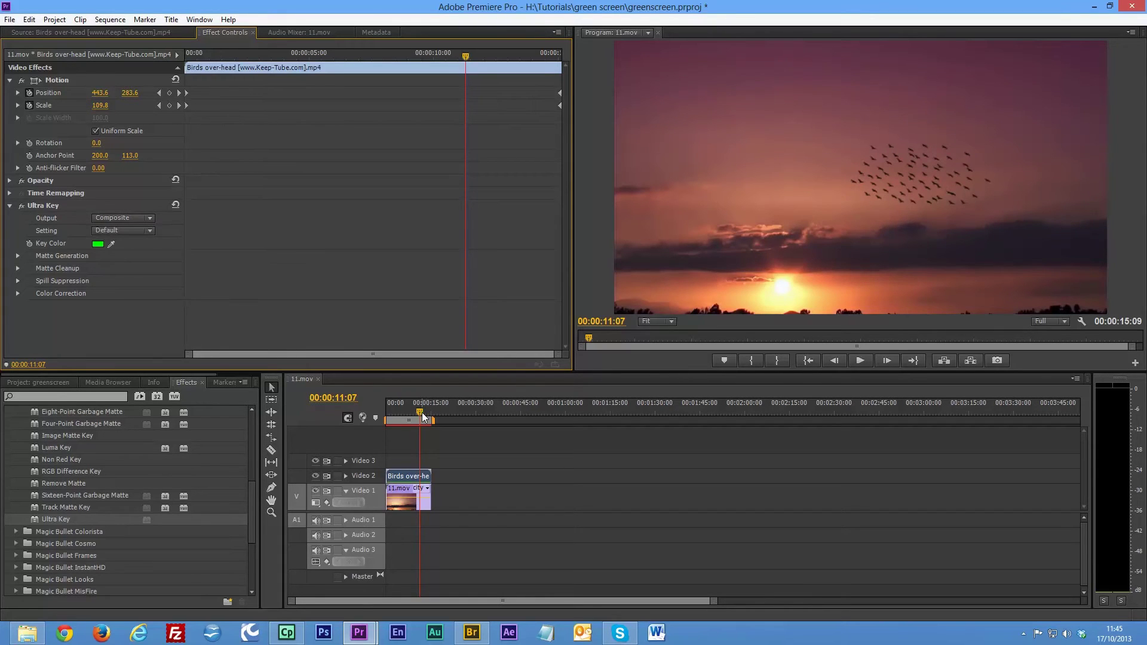
# Render the sequence preview and return the playhead to about 00:00:09:10
pyautogui.press('Return')
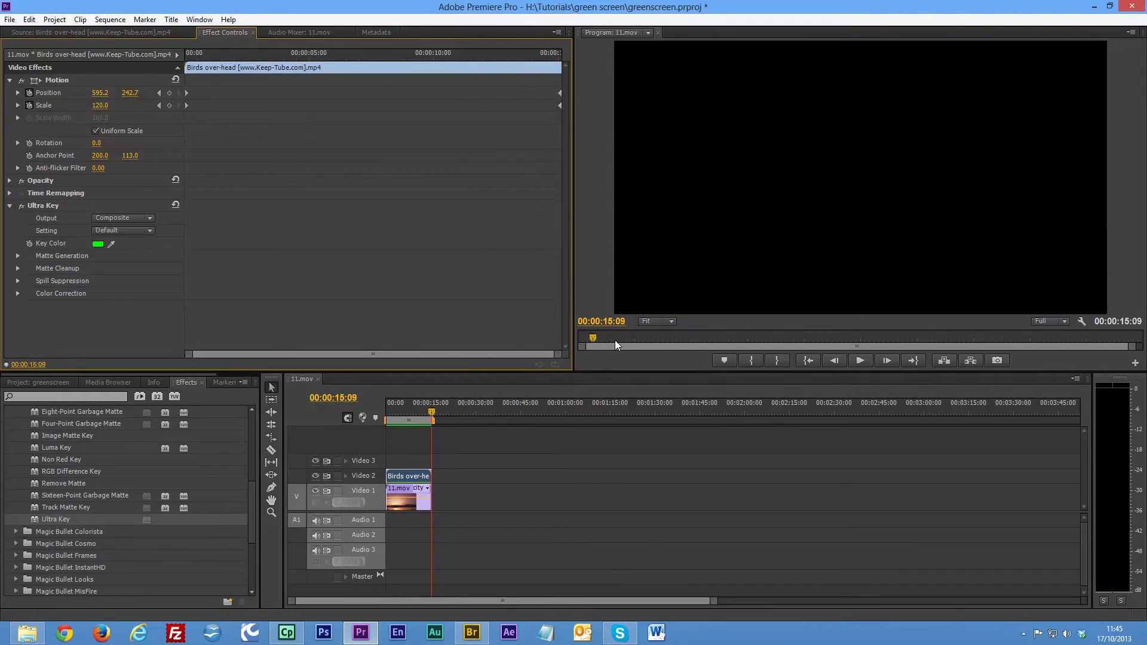
pyautogui.moveTo(435, 410); pyautogui.dragTo(416, 413)
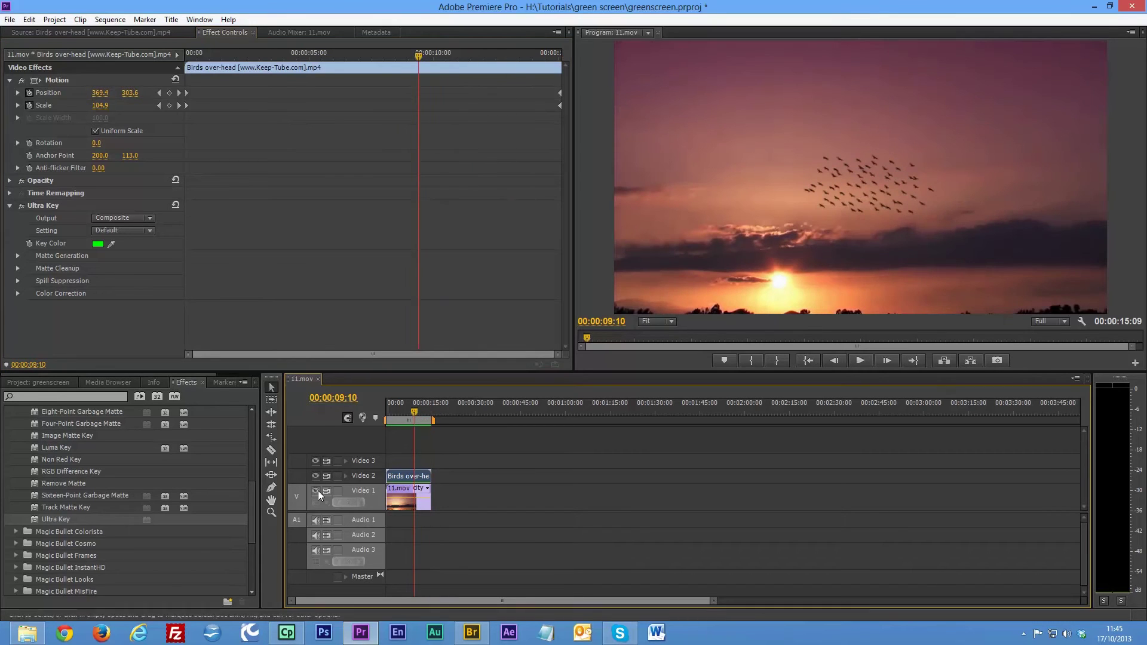
# Load the Dawn.wav audio from Bin 01 into the Source monitor and close the bin window
pyautogui.moveTo(136, 208); pyautogui.dragTo(218, 93)
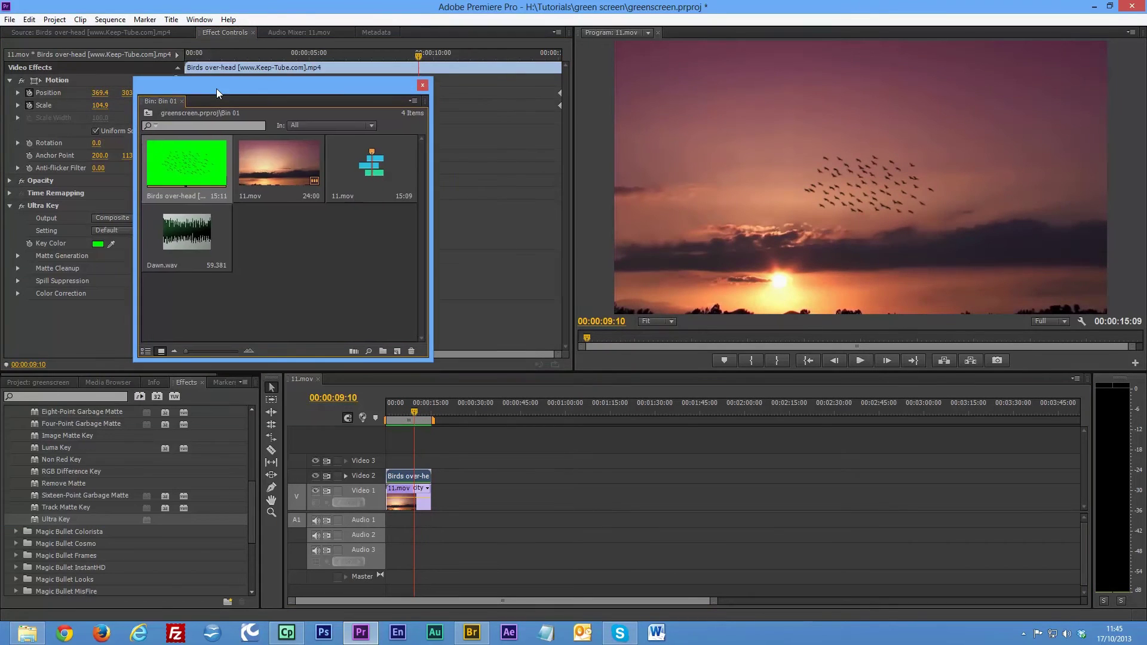
pyautogui.click(183, 241)
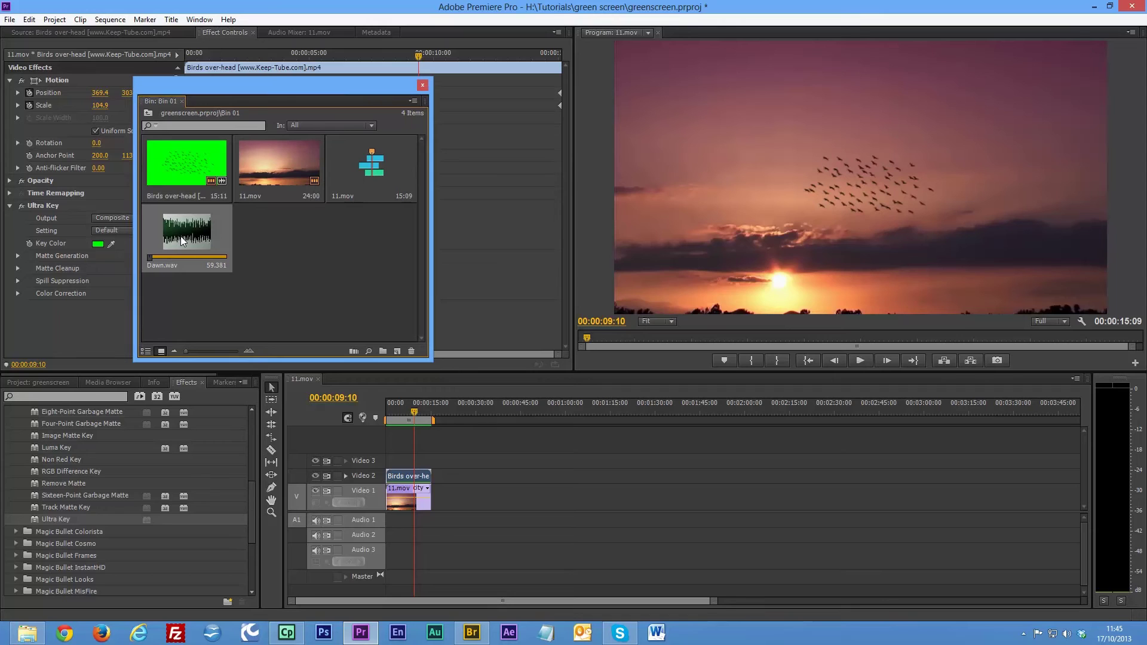
pyautogui.doubleClick(183, 241)
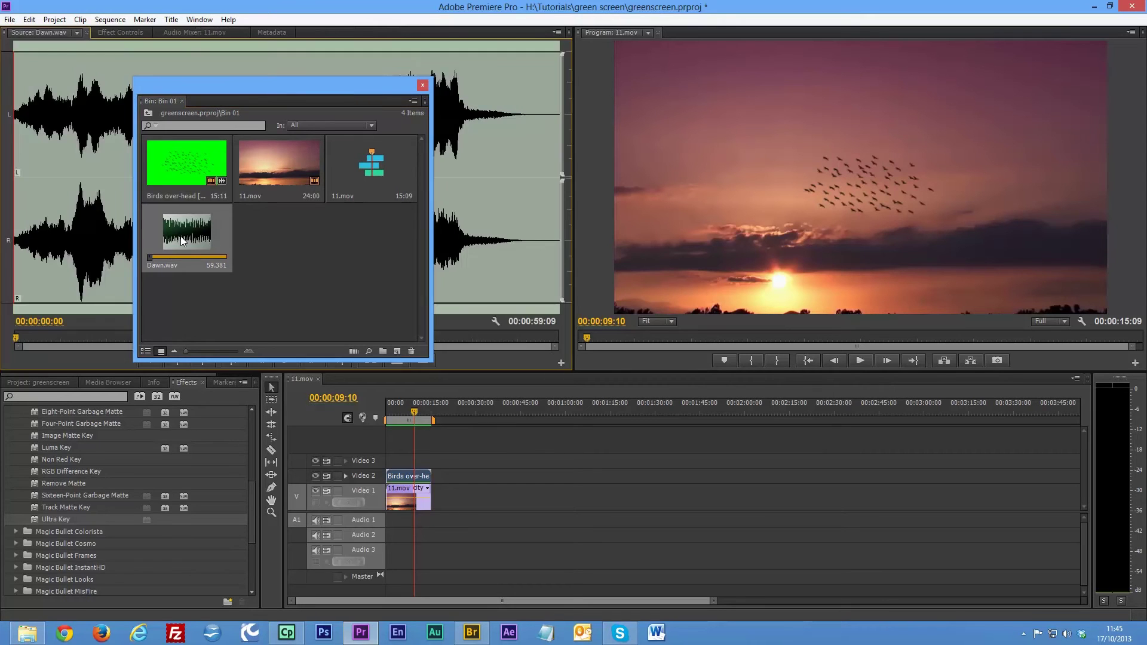
pyautogui.click(422, 85)
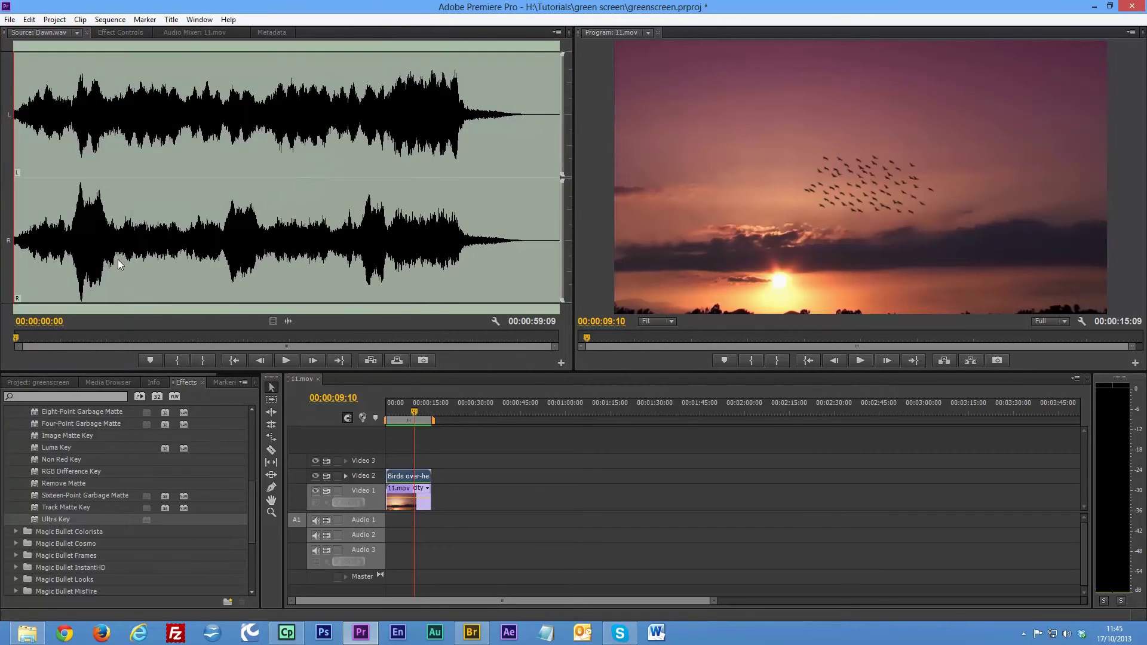
# Audition Dawn.wav, set its out point at 00:00:17:24, and place the trimmed audio at the start of Audio 1
pyautogui.click(287, 360)
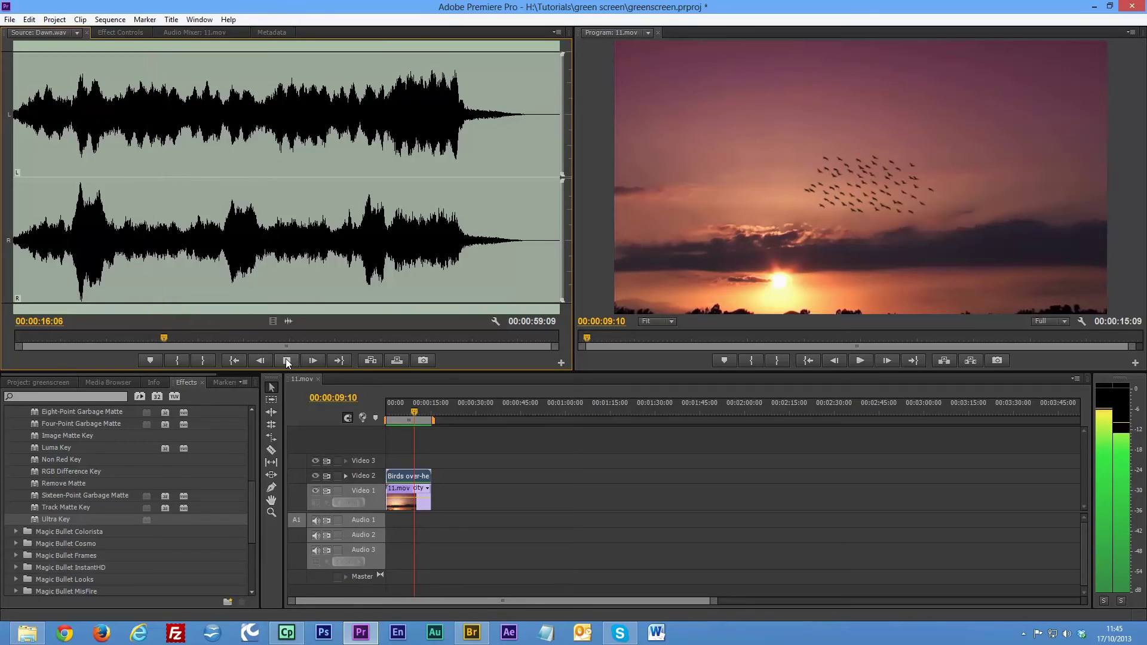
pyautogui.click(287, 361)
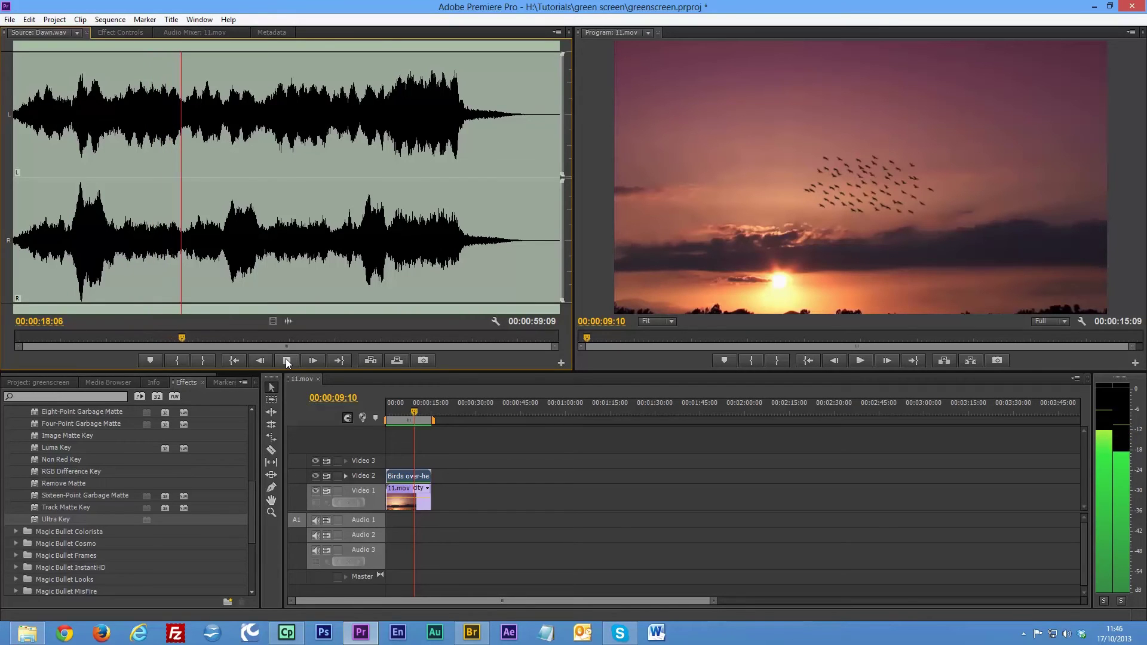
pyautogui.press('j')
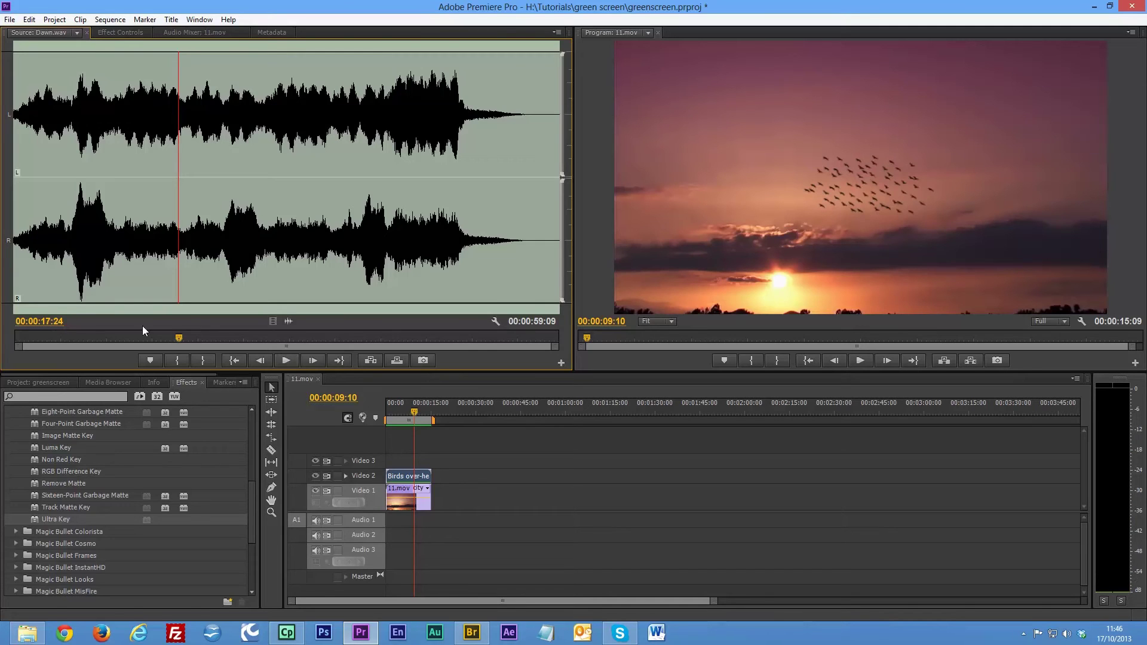
pyautogui.click(202, 361)
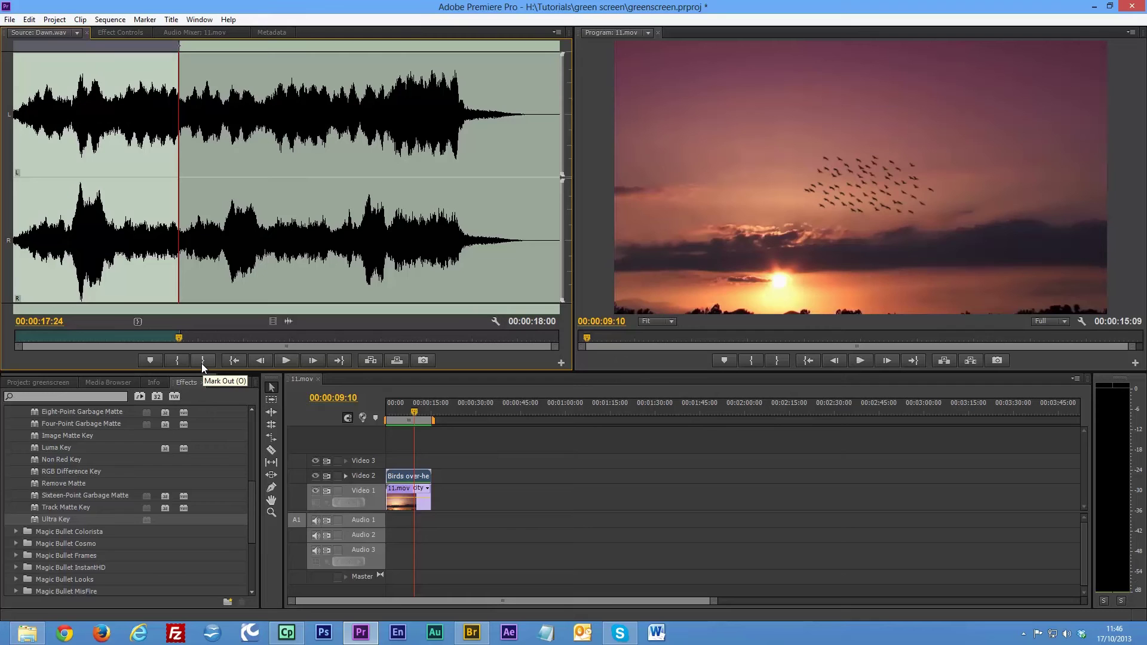
pyautogui.moveTo(288, 320); pyautogui.dragTo(395, 530)
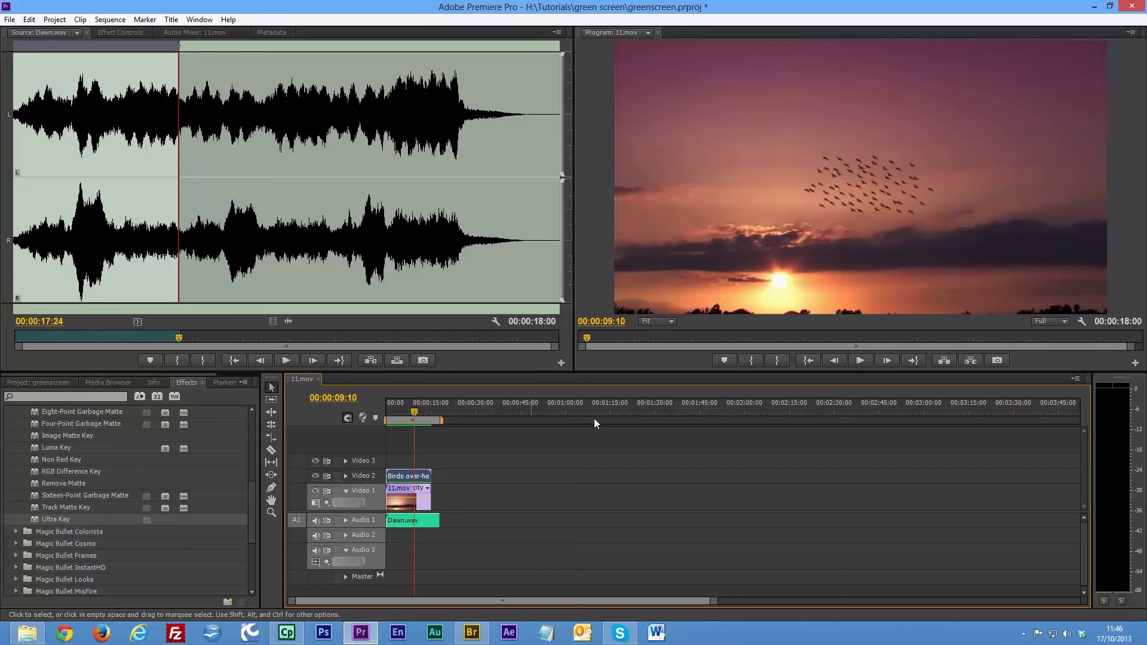
# Rate-stretch the 11.mov sunset clip and the birds clip to end together with the Dawn.wav audio
pyautogui.click(272, 442)
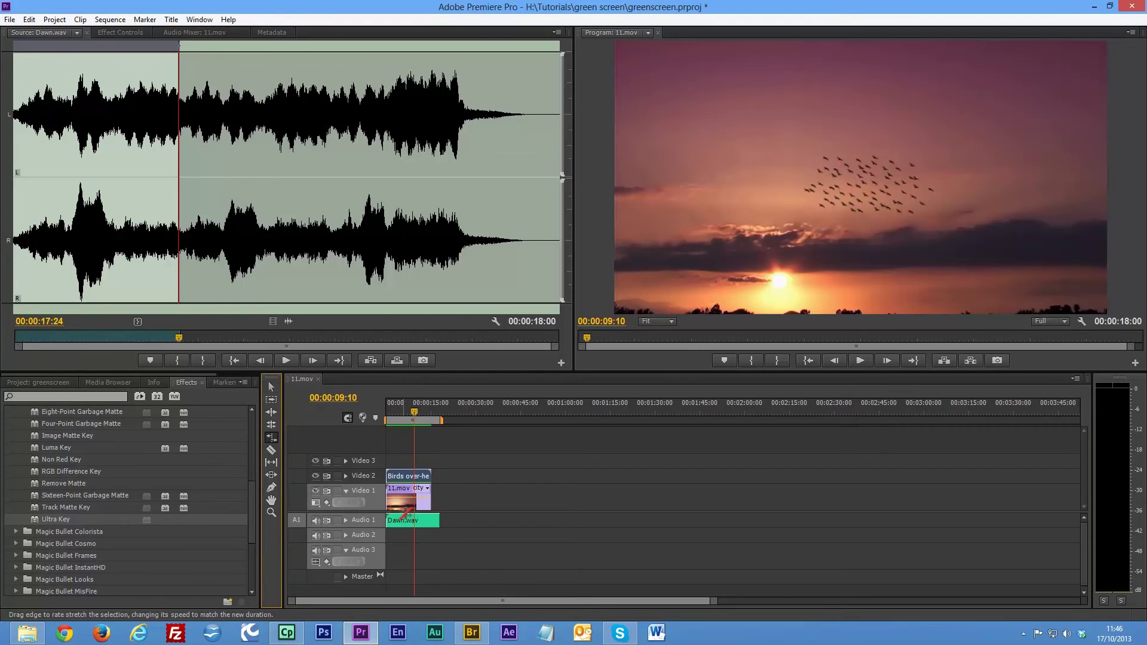
pyautogui.moveTo(431, 504); pyautogui.dragTo(439, 504)
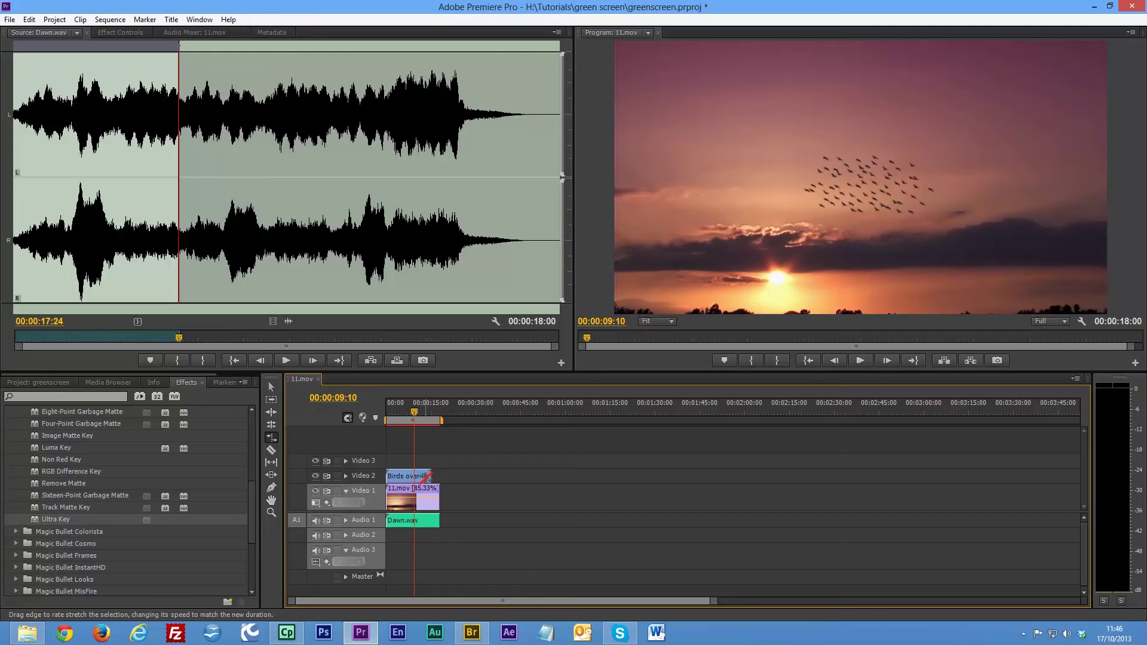
pyautogui.moveTo(428, 476); pyautogui.dragTo(439, 476)
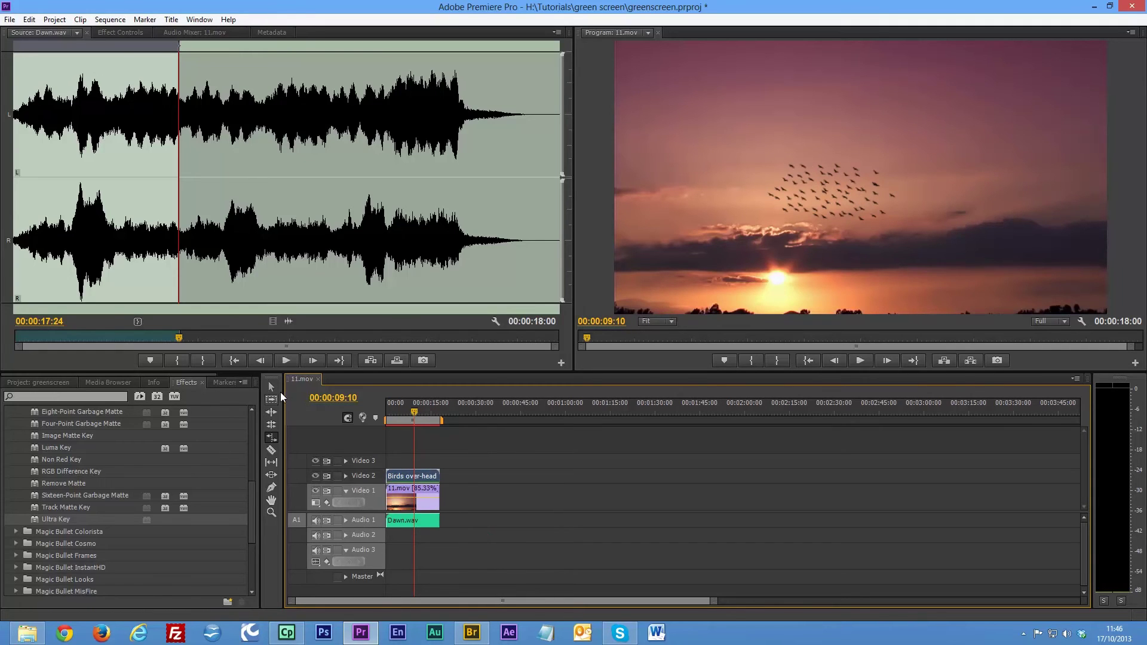
pyautogui.click(272, 388)
# Move the playhead to 00:00:06:00 and apply Cross Dissolve to the start and end of both video clips
pyautogui.moveTo(411, 410); pyautogui.dragTo(400, 413)
pyautogui.scroll(4, 252, 516)
pyautogui.click(17, 471)
pyautogui.scroll(5, 20, 472)
pyautogui.click(10, 448)
pyautogui.click(9, 460)
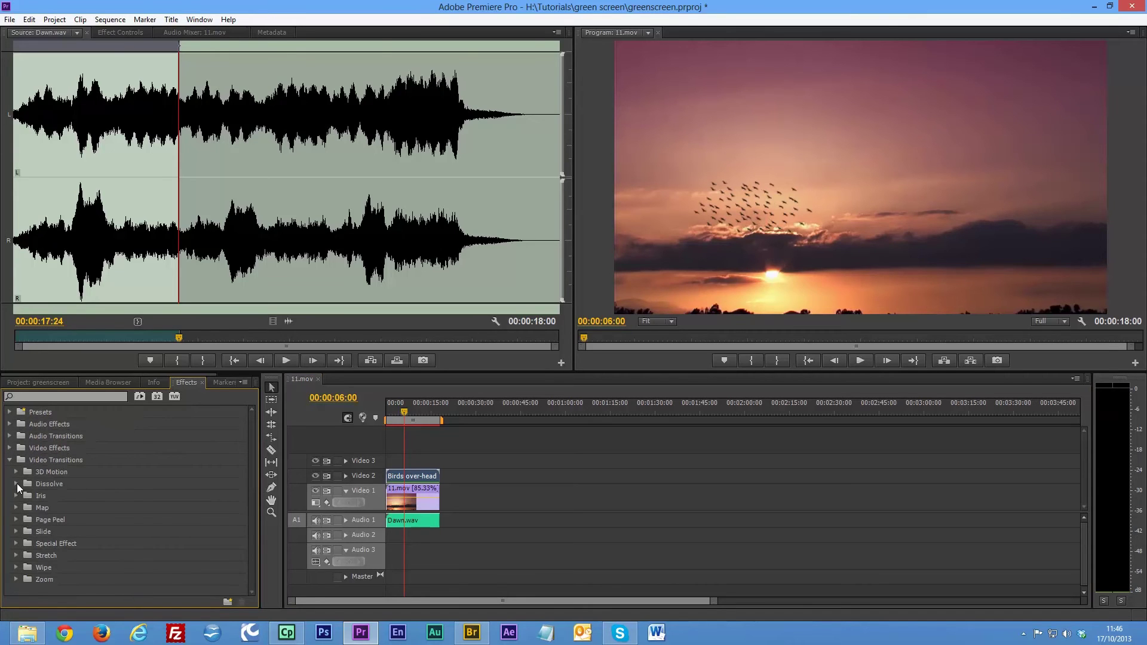
pyautogui.click(17, 483)
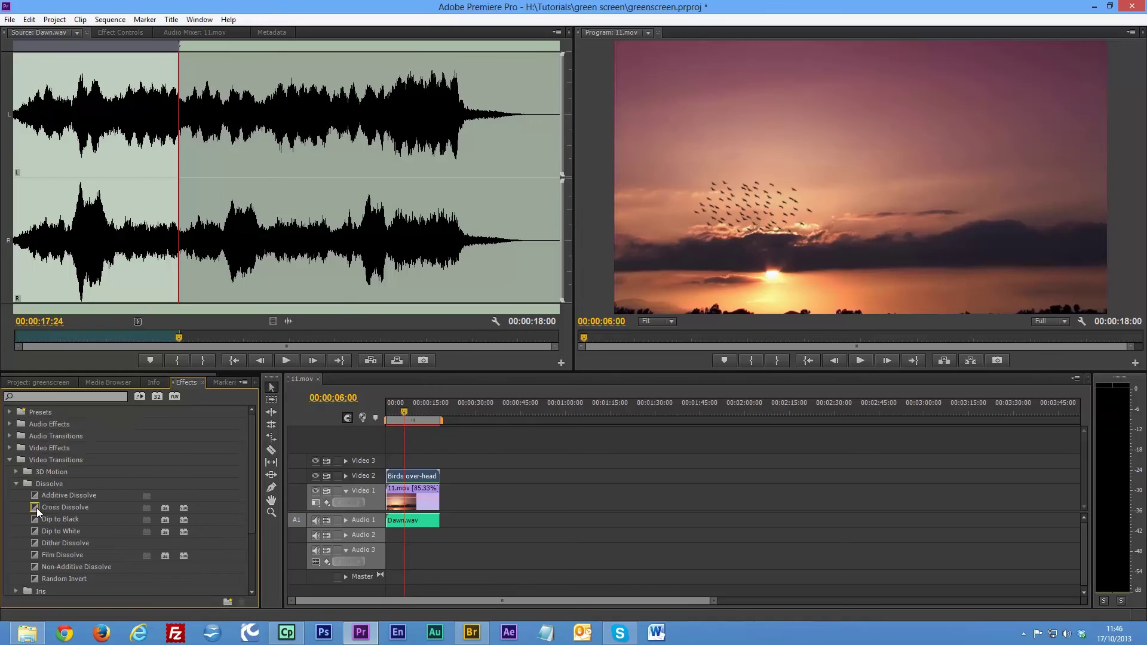
pyautogui.moveTo(37, 508); pyautogui.dragTo(50, 508)
pyautogui.moveTo(390, 513); pyautogui.dragTo(392, 482)
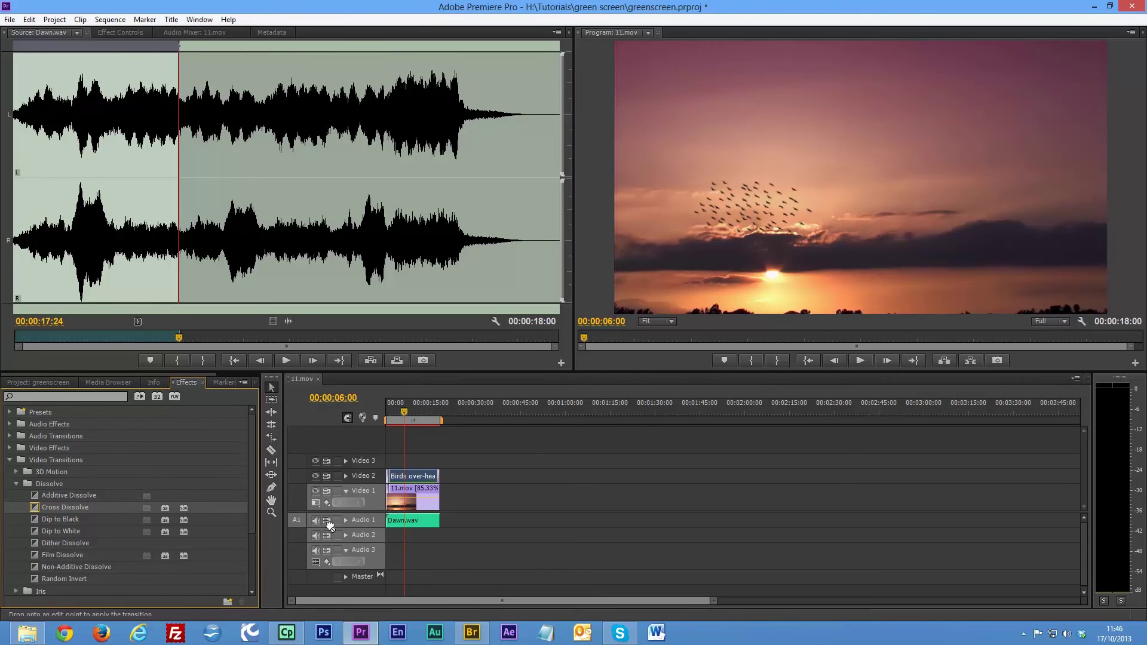
pyautogui.moveTo(443, 502); pyautogui.dragTo(442, 502)
# Apply the Exponential Fade audio transition to the end of Dawn.wav and render the sequence preview
pyautogui.click(10, 460)
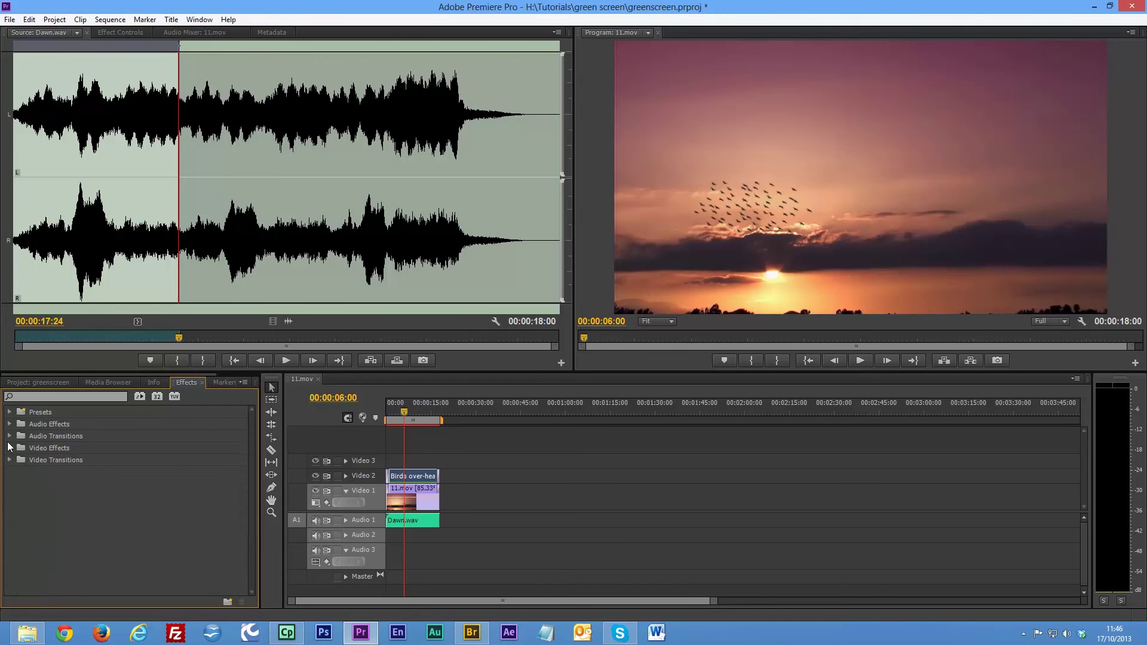
pyautogui.click(10, 437)
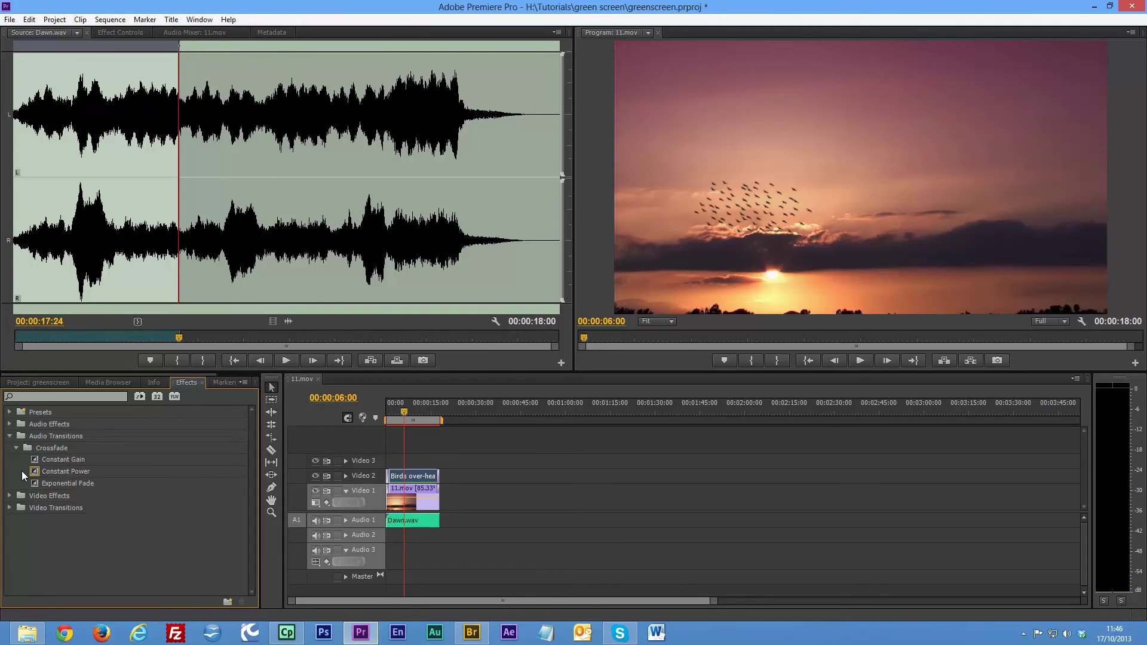
pyautogui.click(37, 483)
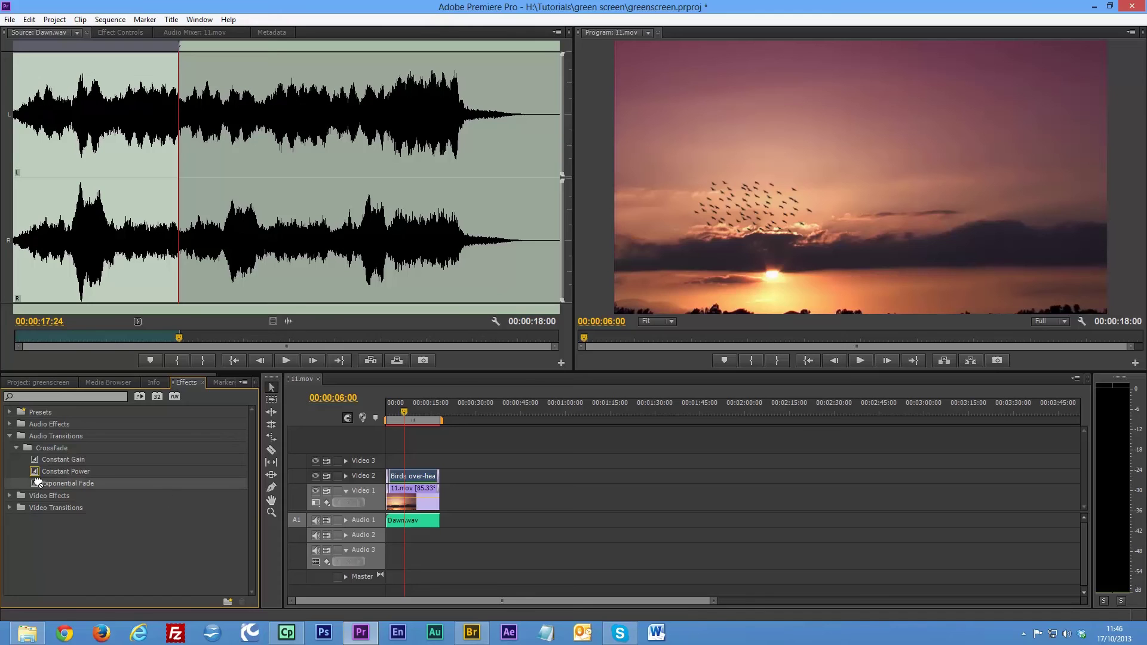
pyautogui.moveTo(440, 531); pyautogui.dragTo(580, 638)
pyautogui.press('Return')
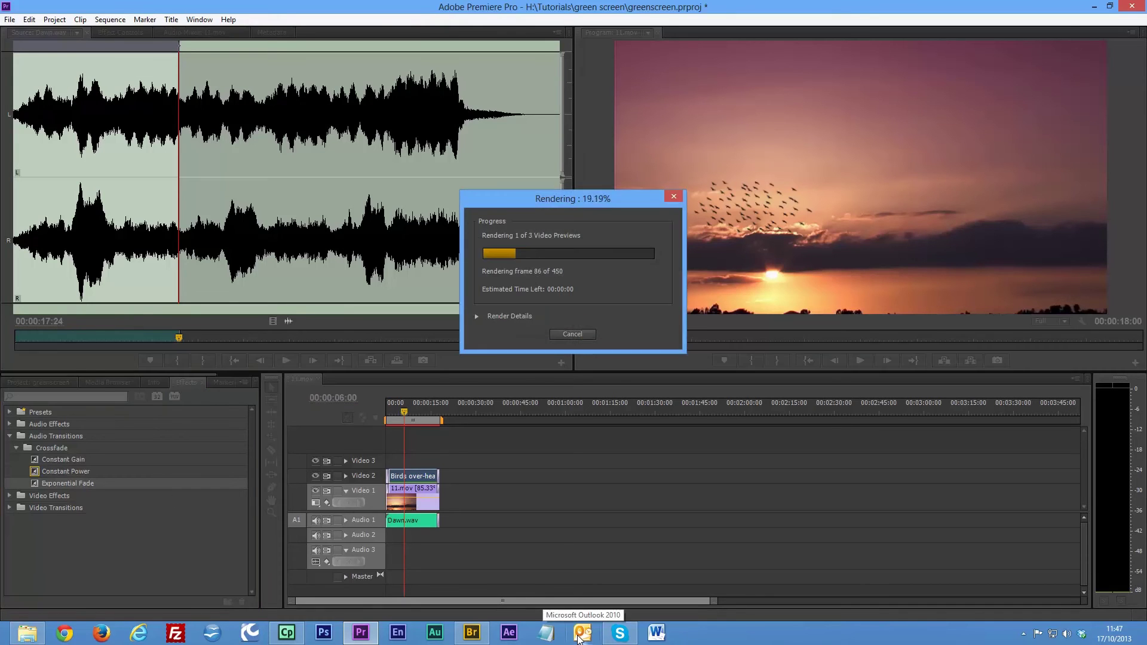